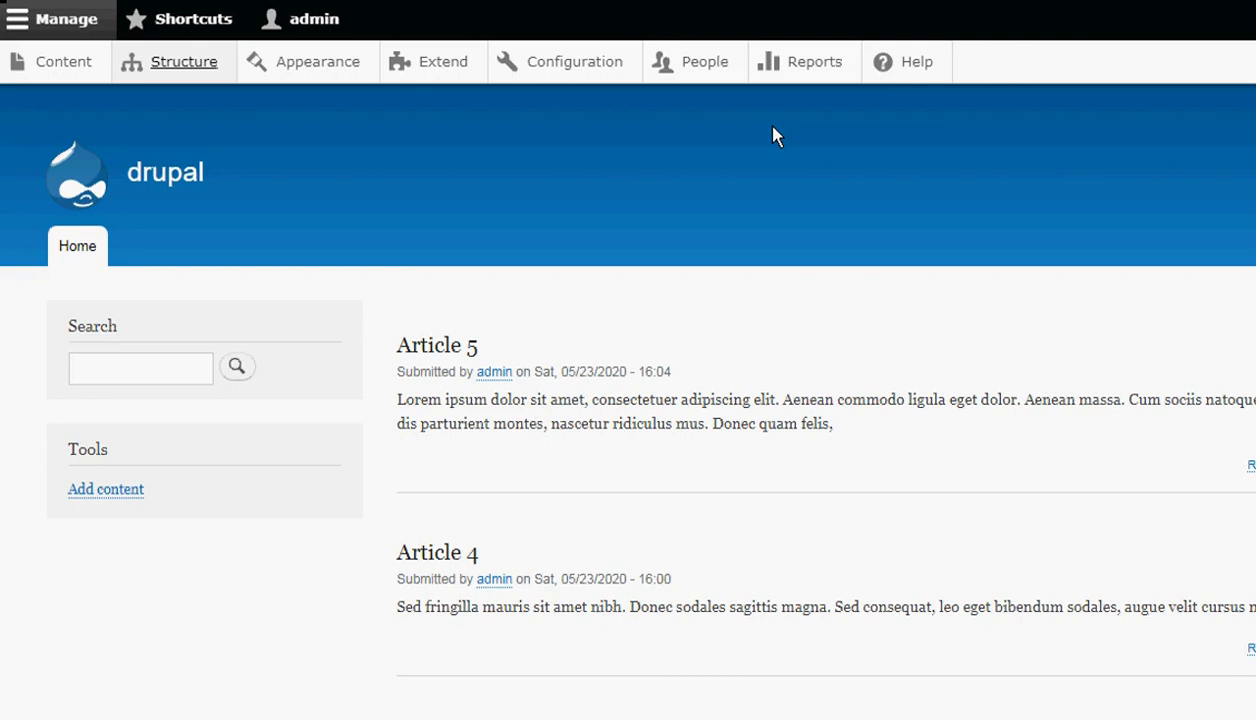
# Step: Review the articles listed on the site's front page
pyautogui.scroll(-1, 773, 132)
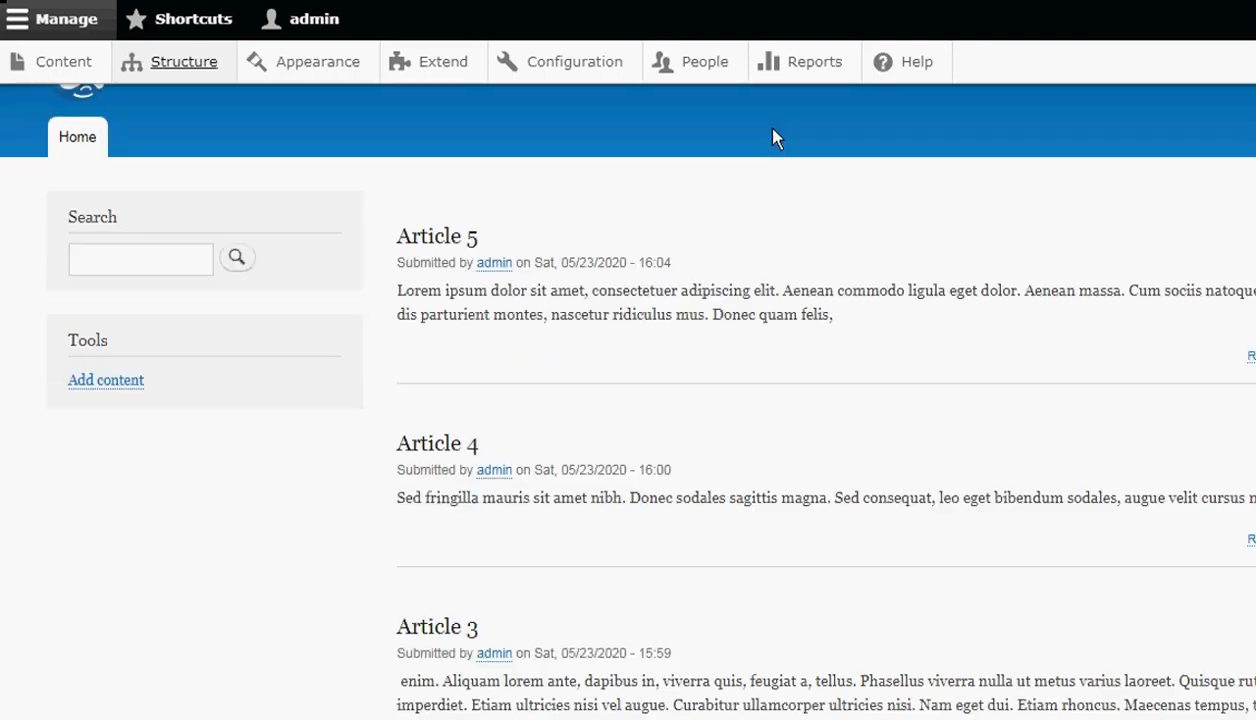
pyautogui.scroll(-2, 405, 330)
pyautogui.scroll(-3, 412, 336)
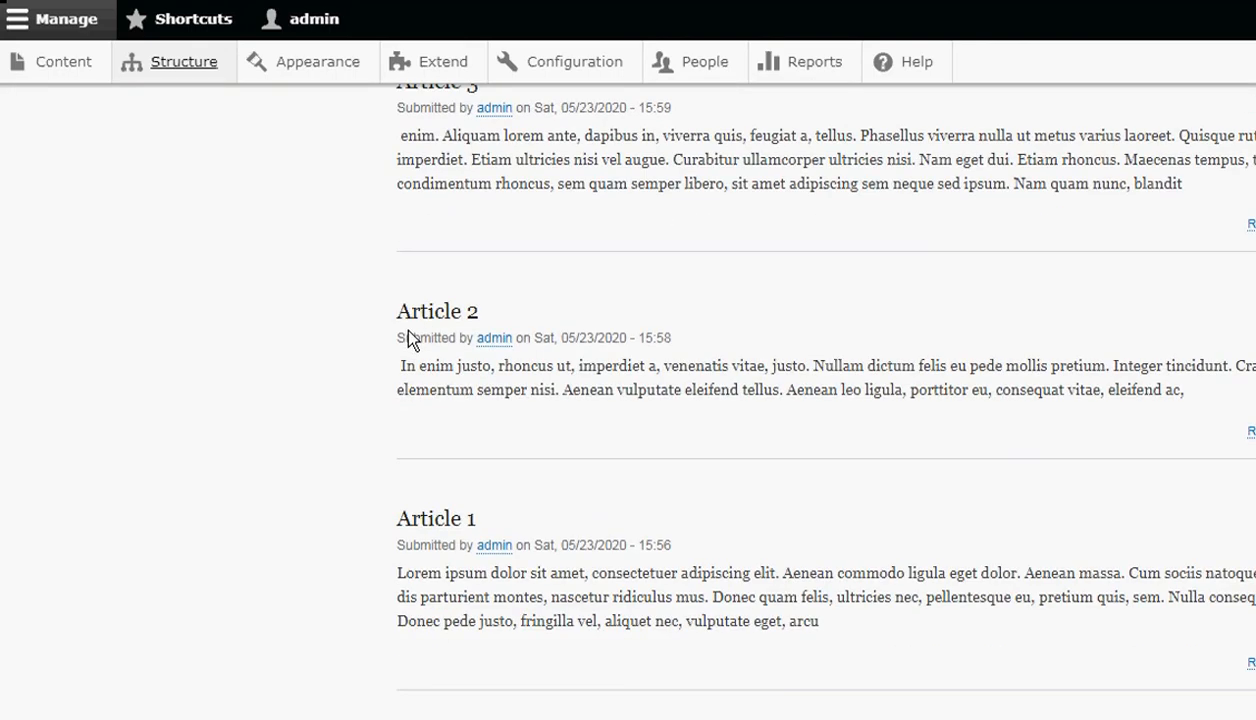
pyautogui.scroll(1, 725, 546)
pyautogui.scroll(3, 729, 546)
pyautogui.scroll(-1, 728, 546)
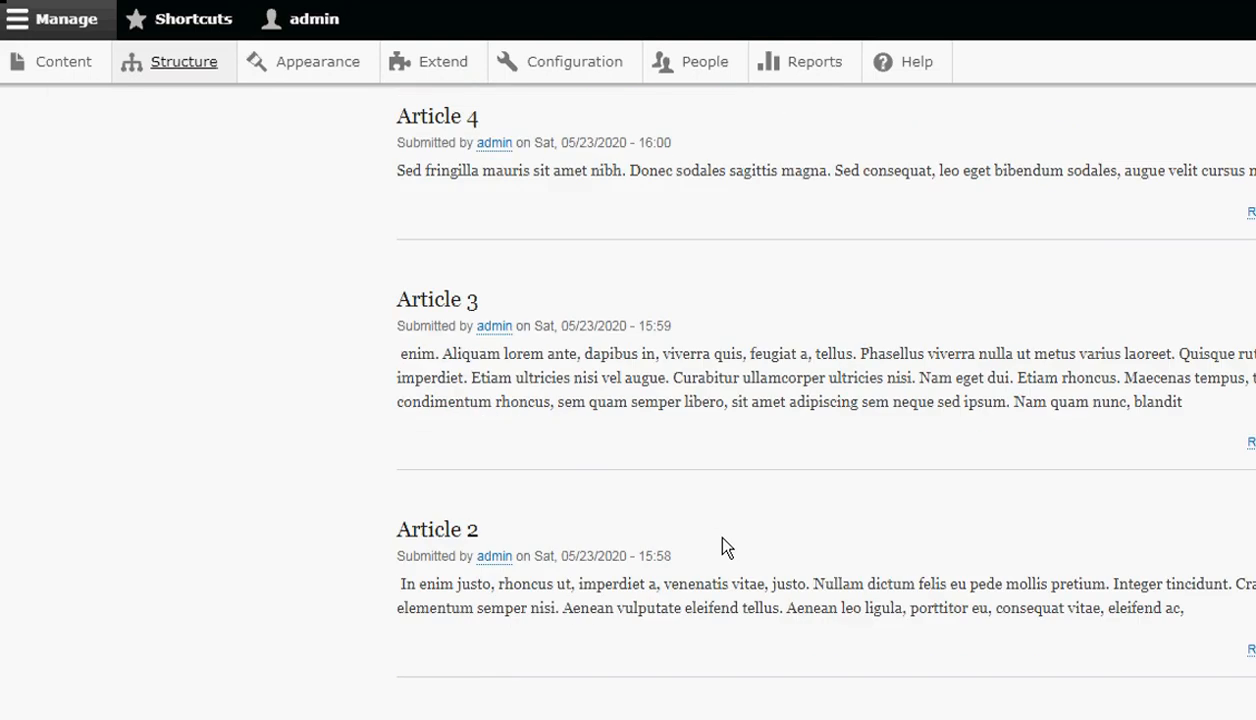
pyautogui.scroll(3, 727, 547)
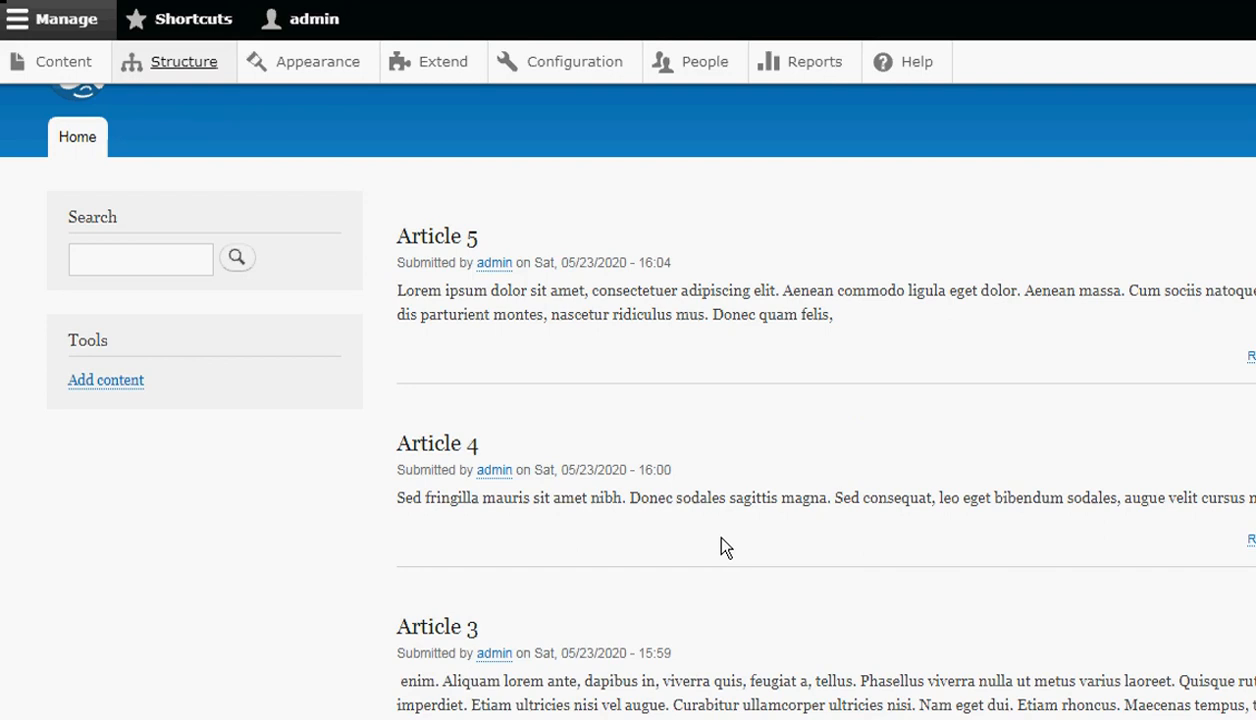
# Step: Open the list of Views in the site's Structure administration
pyautogui.click(197, 68)
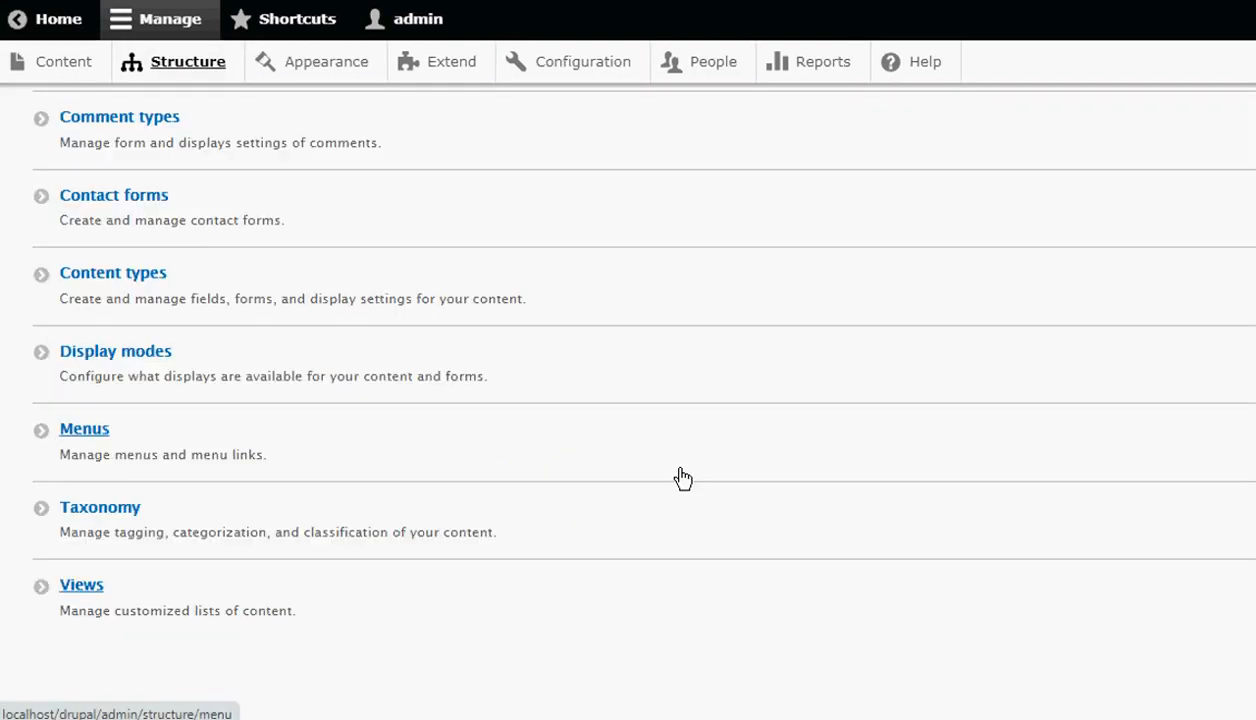
pyautogui.scroll(2, 768, 385)
pyautogui.scroll(-2, 768, 385)
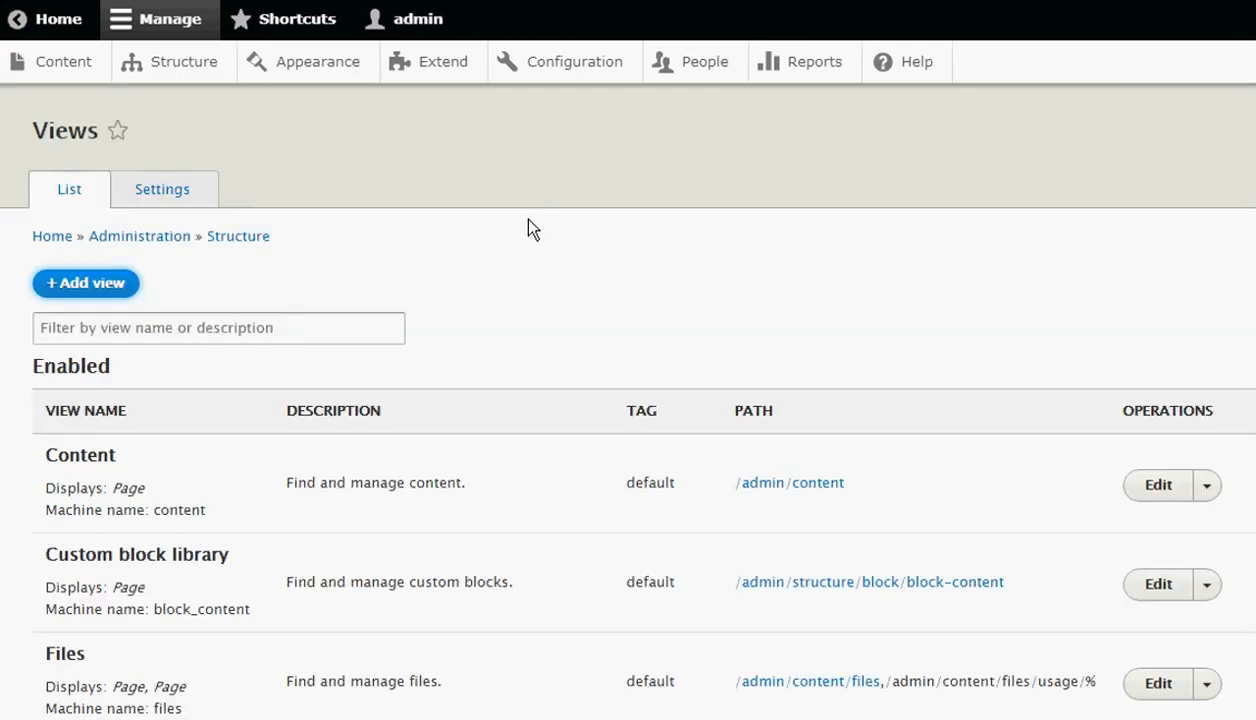
# Step: Look through the existing enabled views and open the form for adding a new view
pyautogui.scroll(-1, 615, 277)
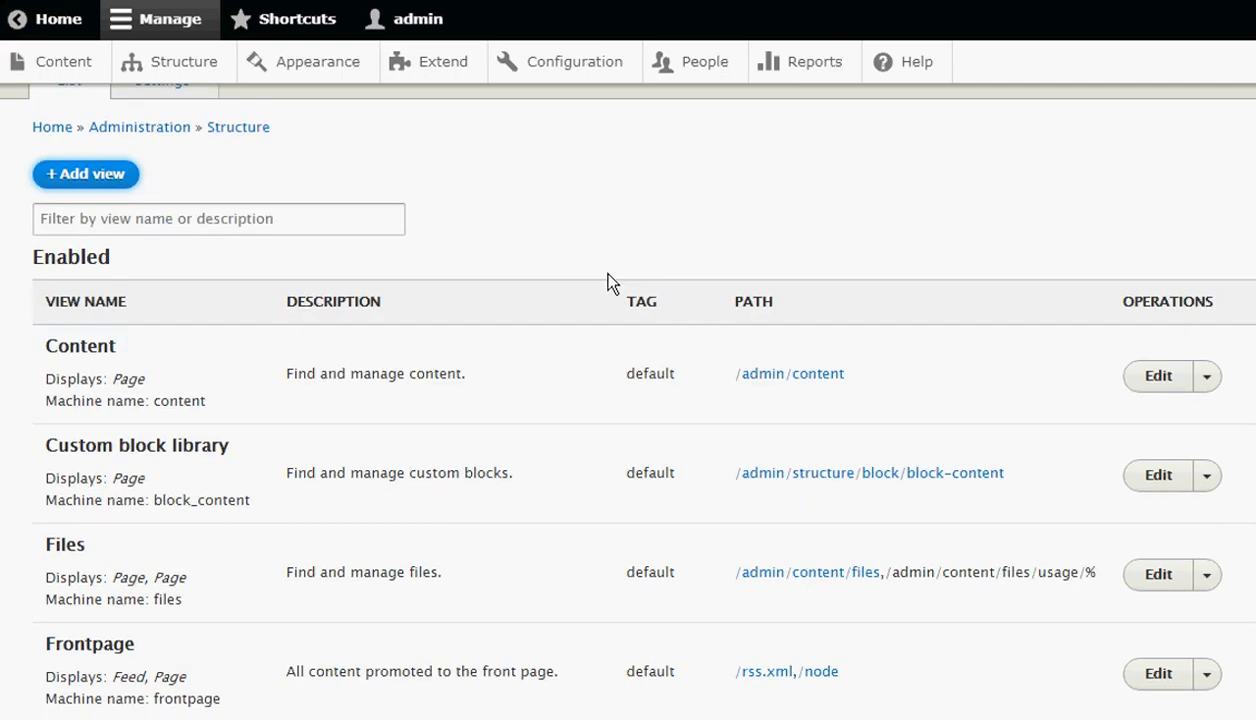
pyautogui.scroll(-2, 347, 384)
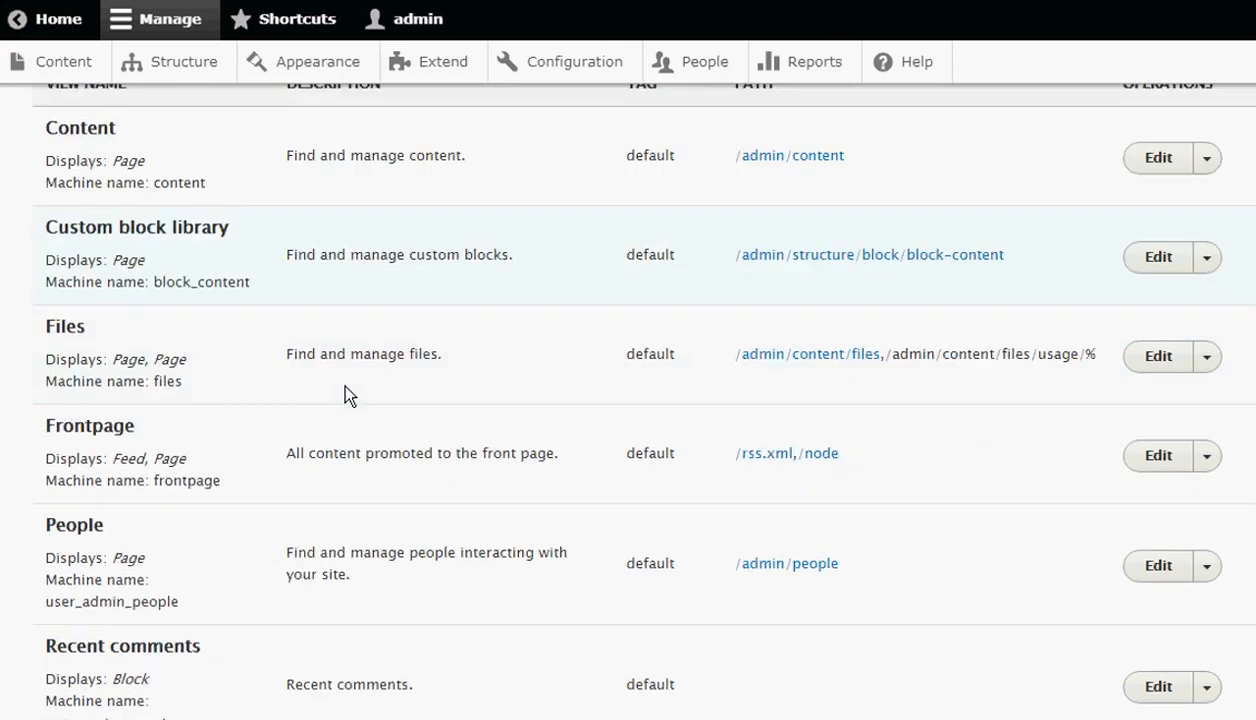
pyautogui.scroll(-1, 344, 390)
pyautogui.scroll(2, 448, 417)
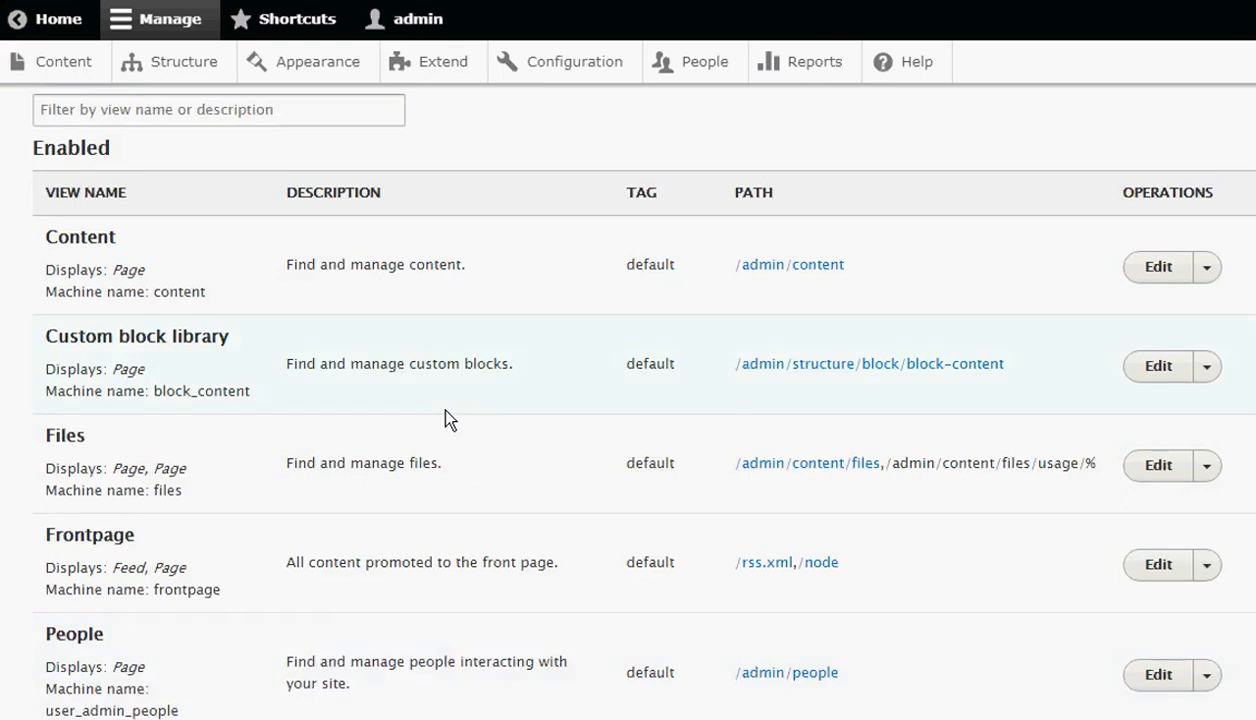
pyautogui.scroll(2, 447, 418)
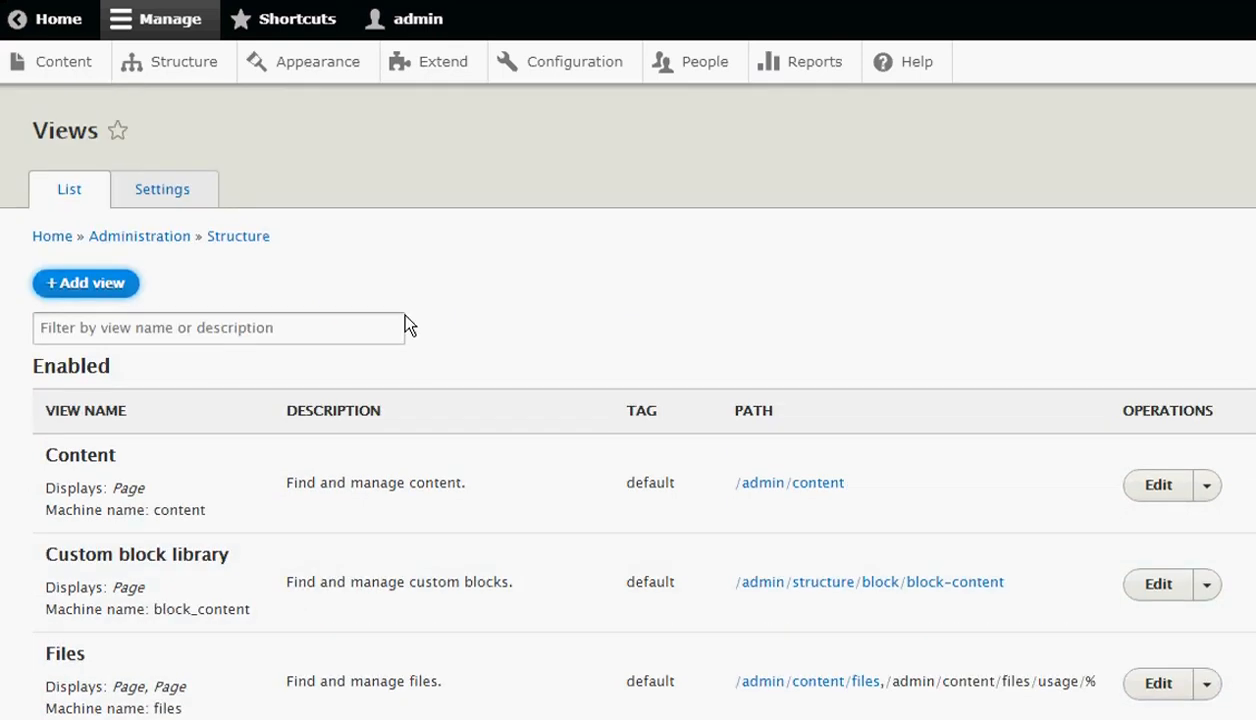
pyautogui.click(93, 290)
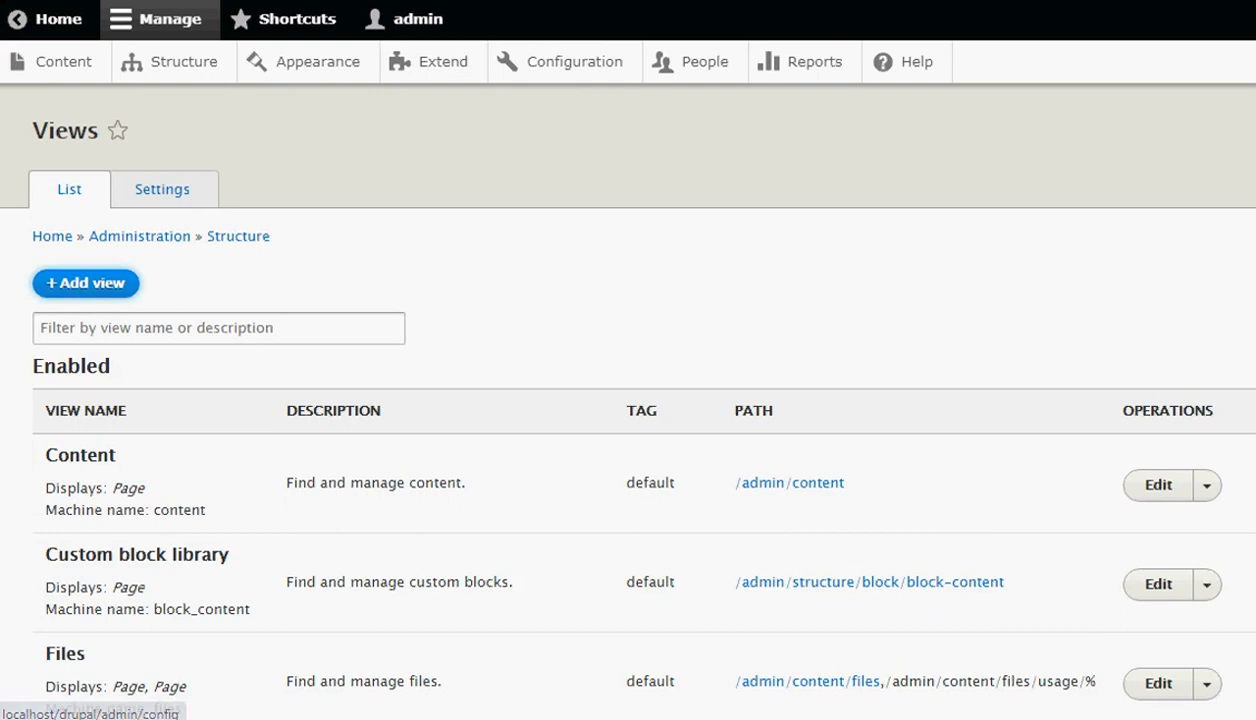
pyautogui.scroll(-2, 599, 318)
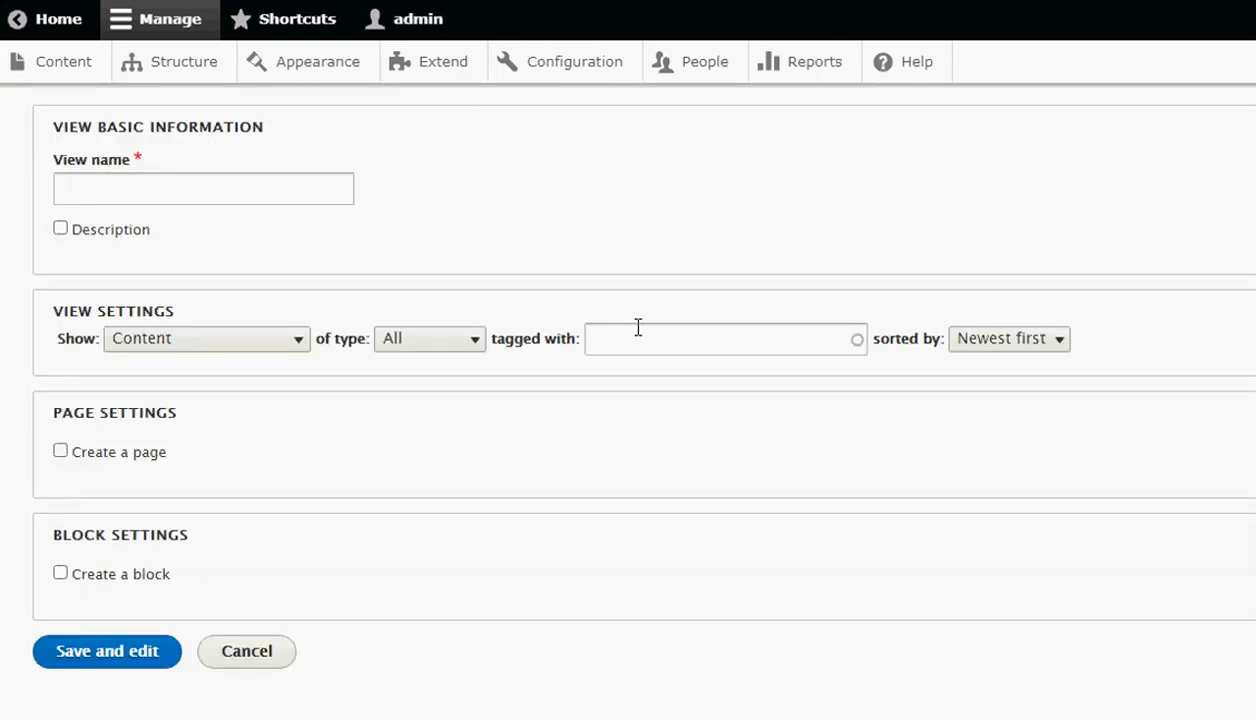
pyautogui.scroll(2, 628, 322)
pyautogui.scroll(-2, 565, 215)
# Step: Name the new view Articles and set it to show content of type Article
pyautogui.click(208, 189)
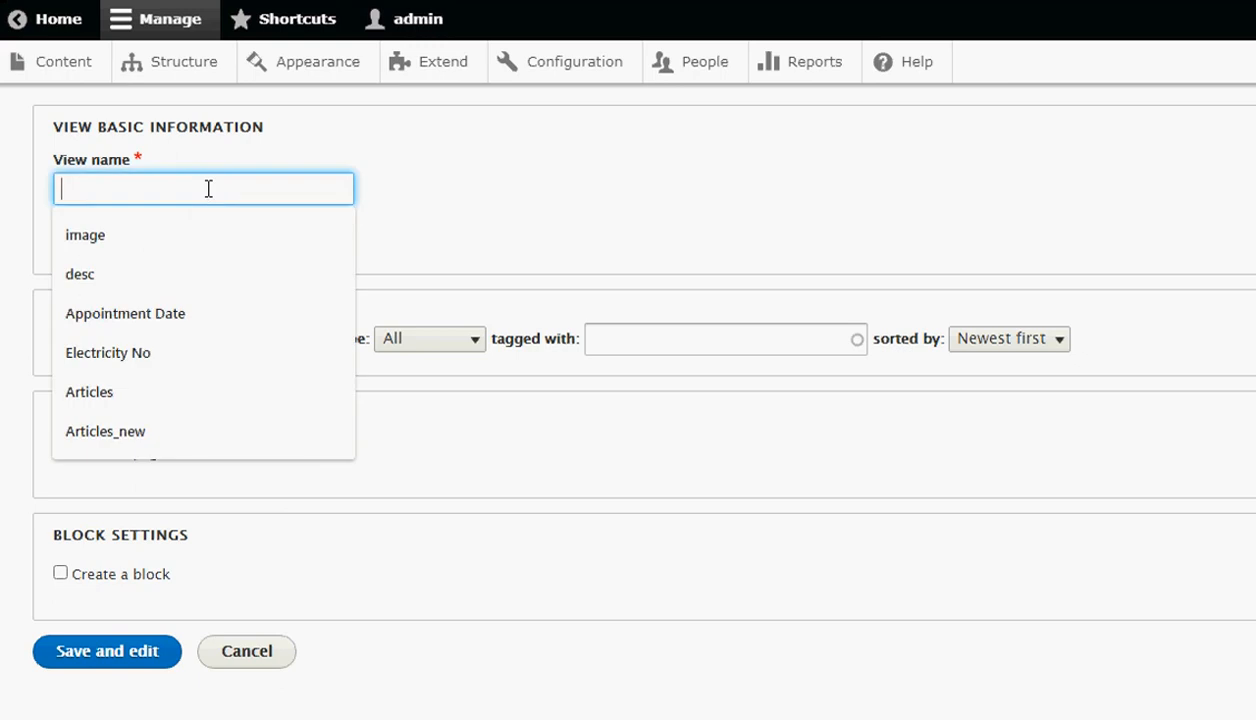
pyautogui.click(208, 392)
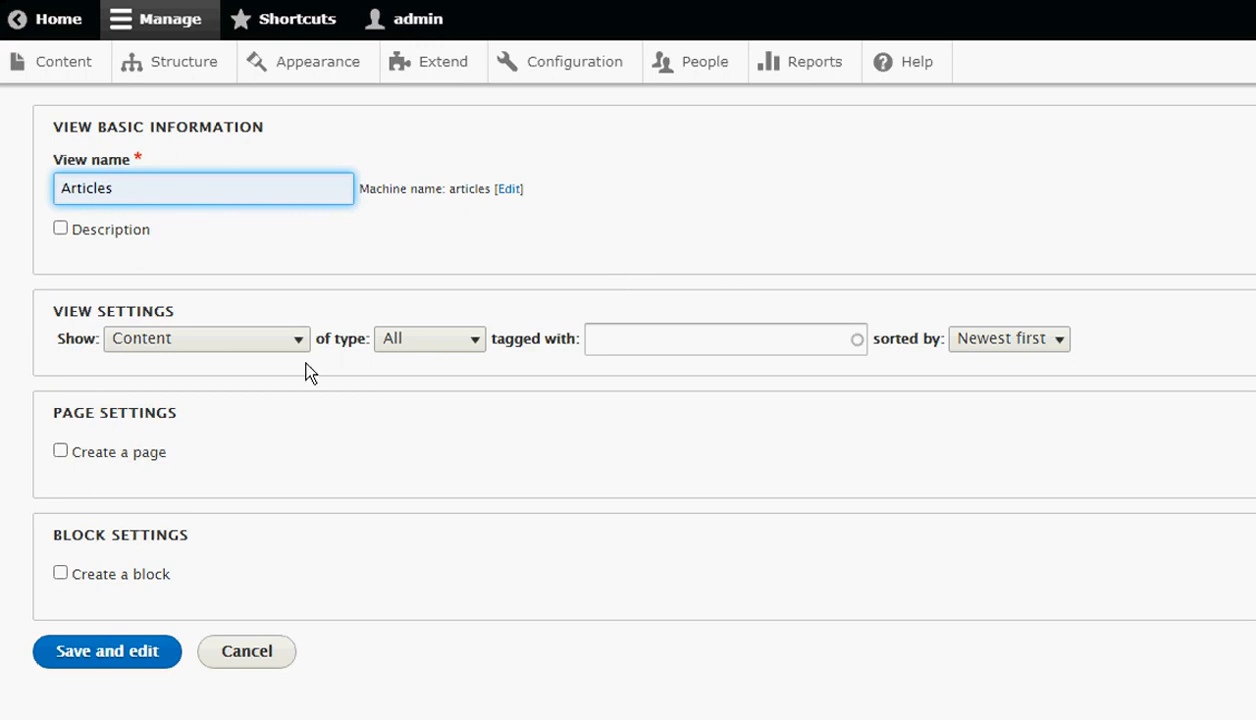
pyautogui.click(229, 350)
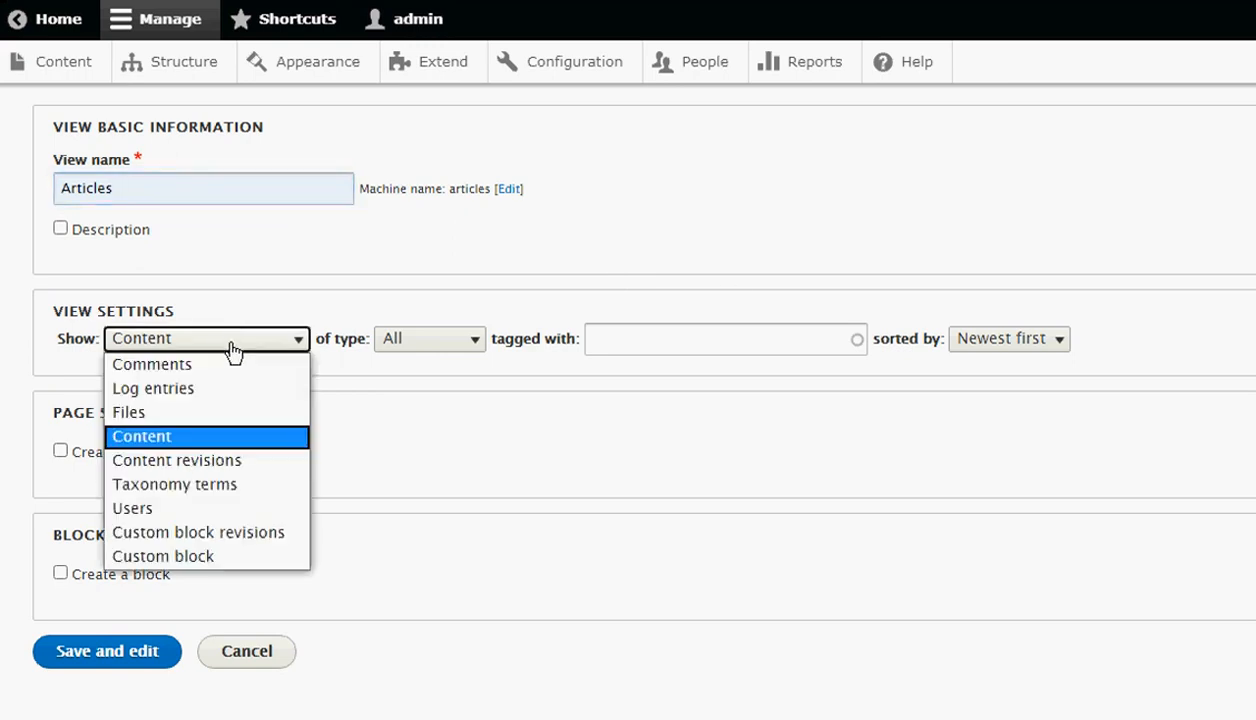
pyautogui.click(230, 351)
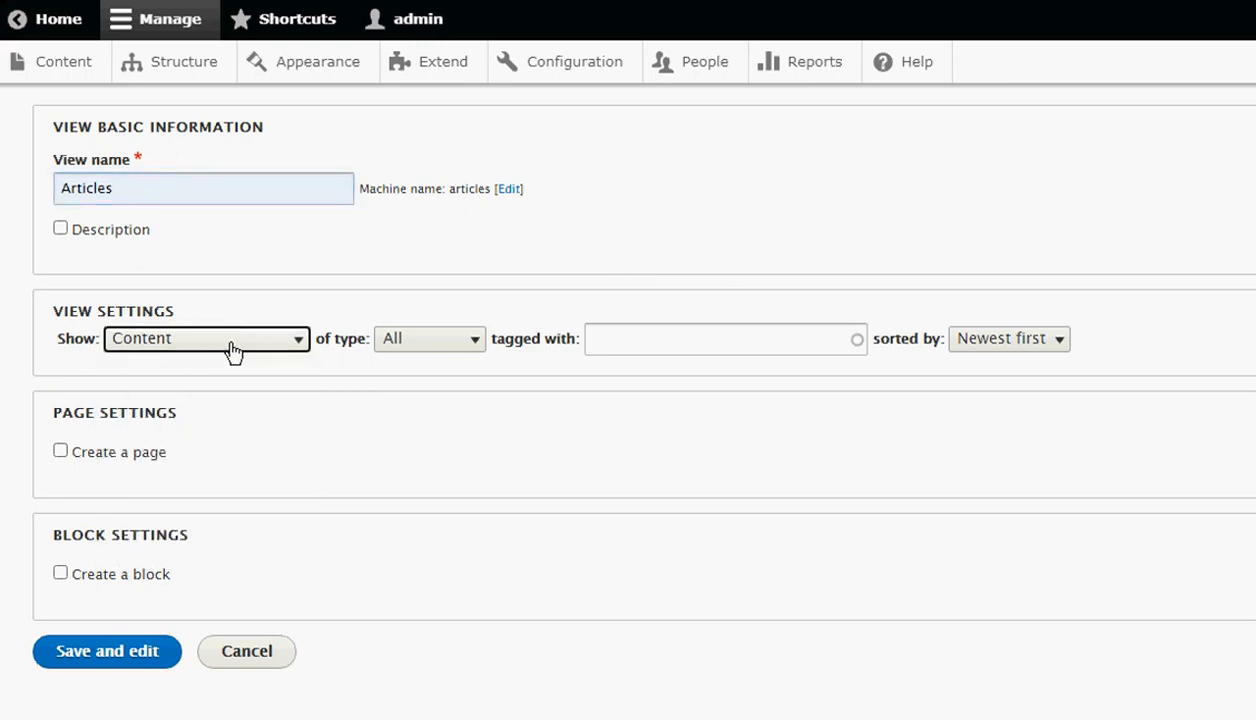
pyautogui.click(400, 353)
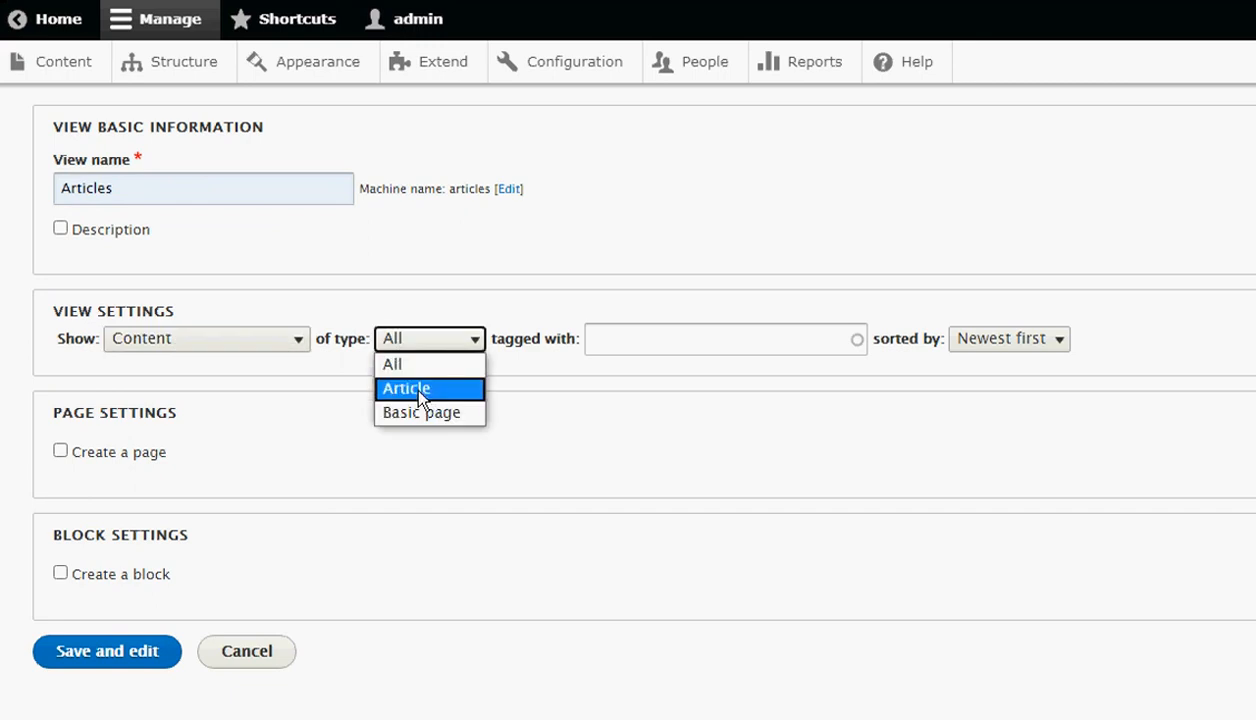
pyautogui.click(419, 398)
# Step: Have the view create a block titled "Recent Post Added" and save the view for further editing
pyautogui.scroll(-1, 350, 455)
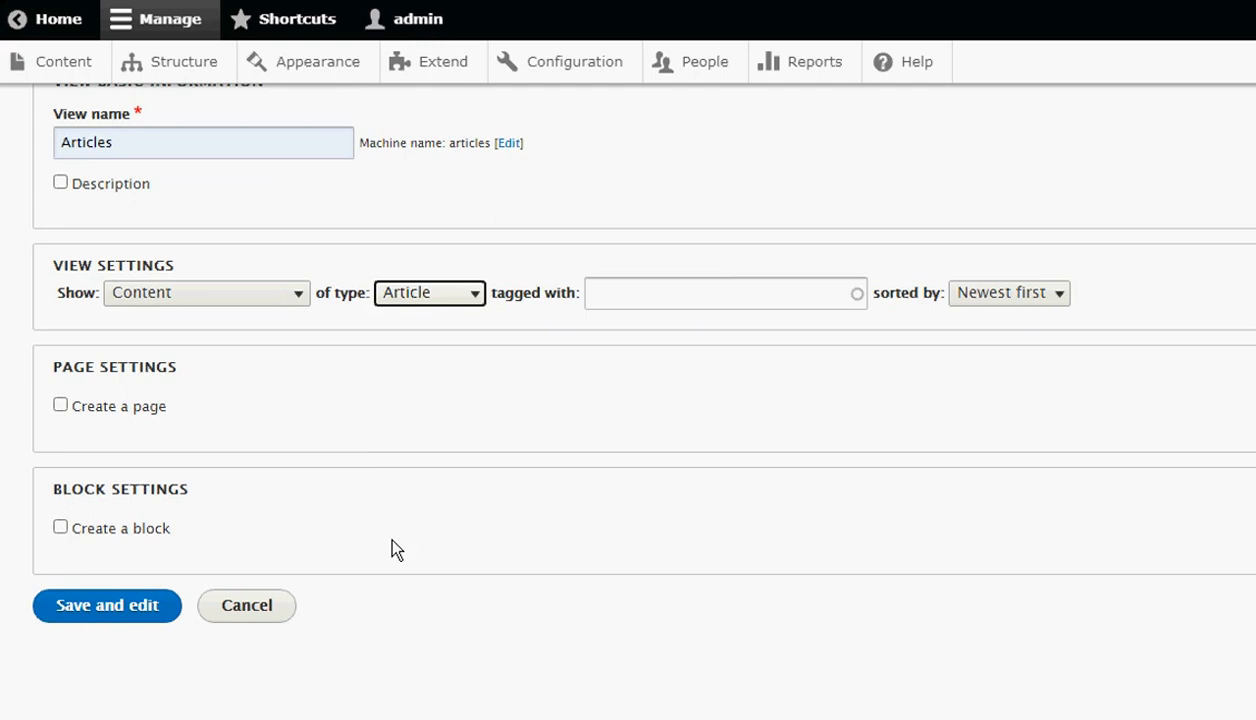
pyautogui.click(60, 529)
pyautogui.scroll(-2, 297, 535)
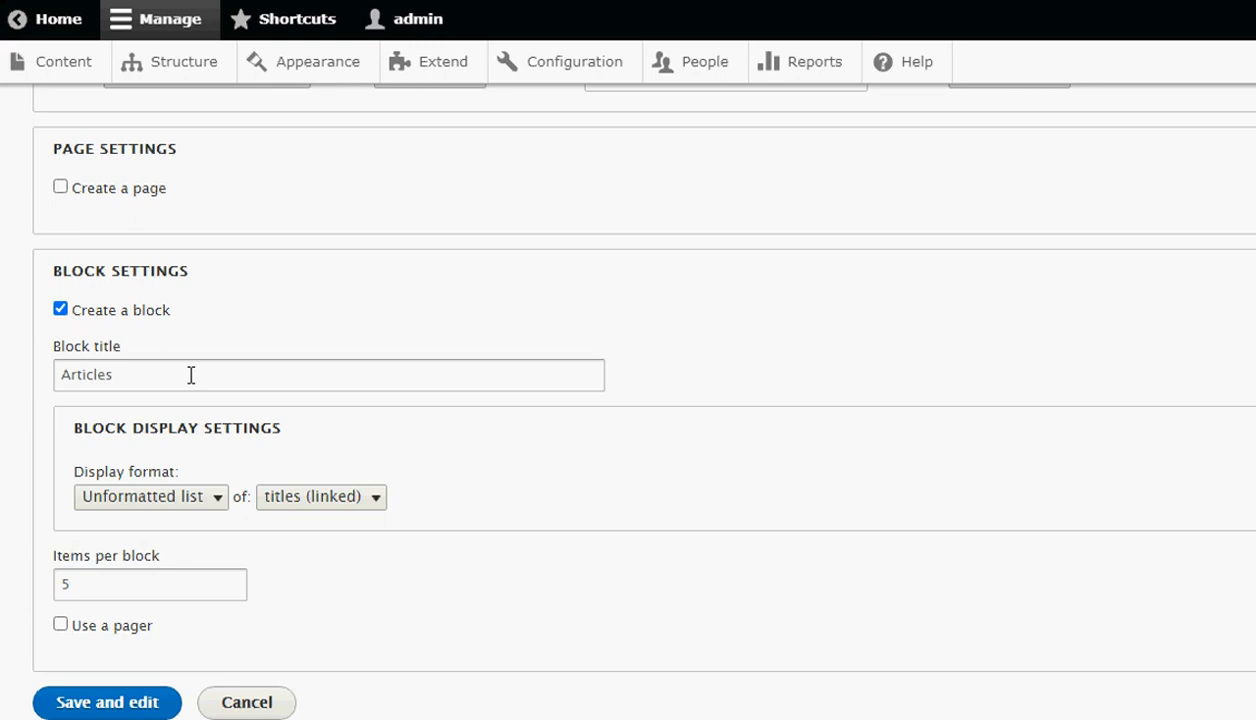
pyautogui.doubleClick(182, 374)
pyautogui.write('R')
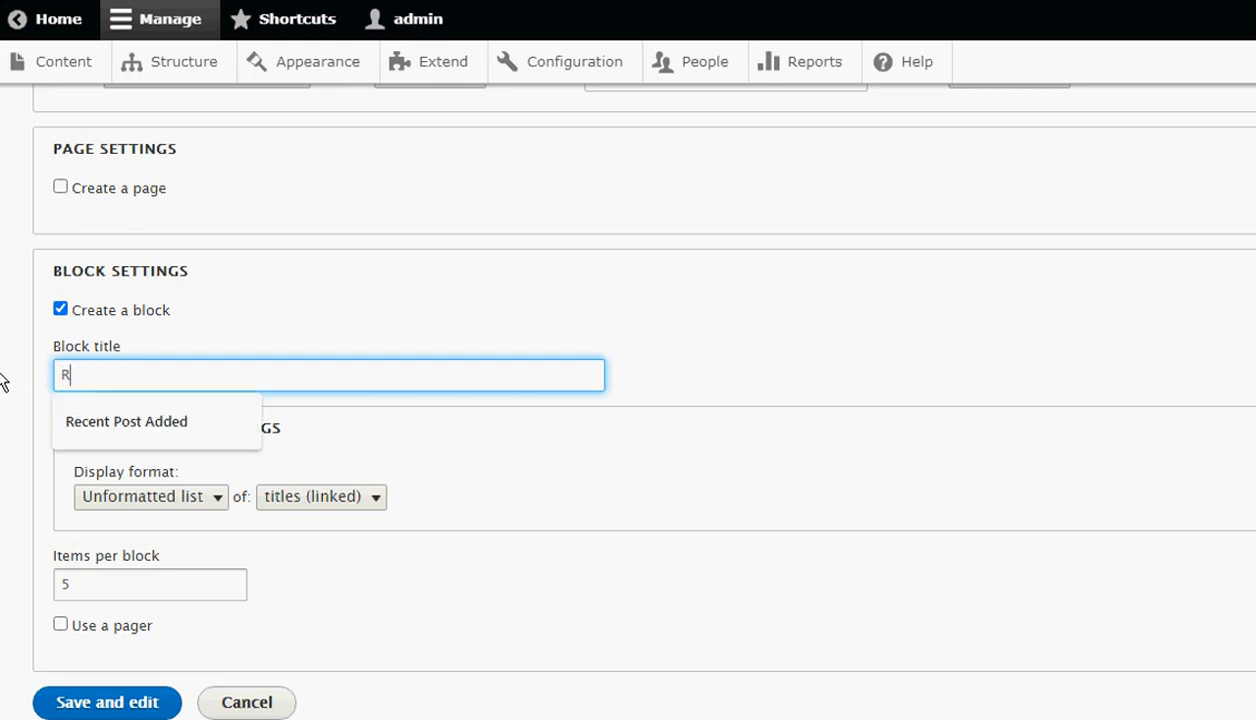
pyautogui.click(176, 428)
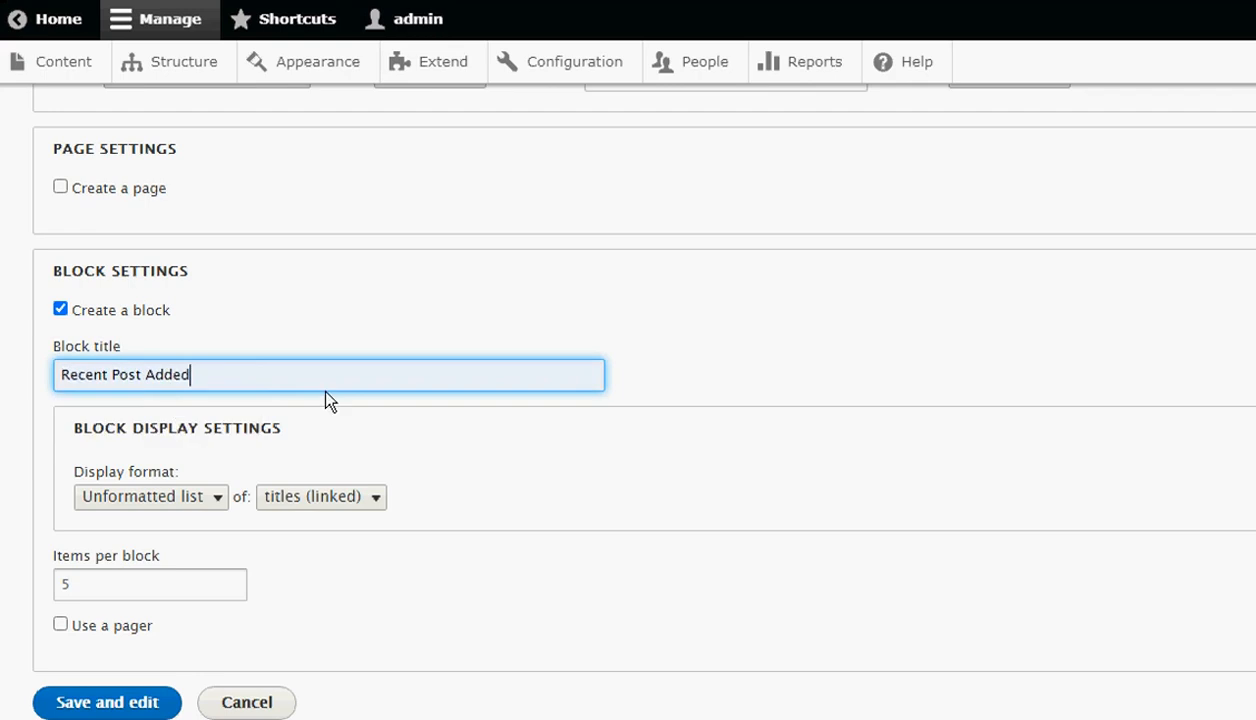
pyautogui.scroll(-1, 340, 395)
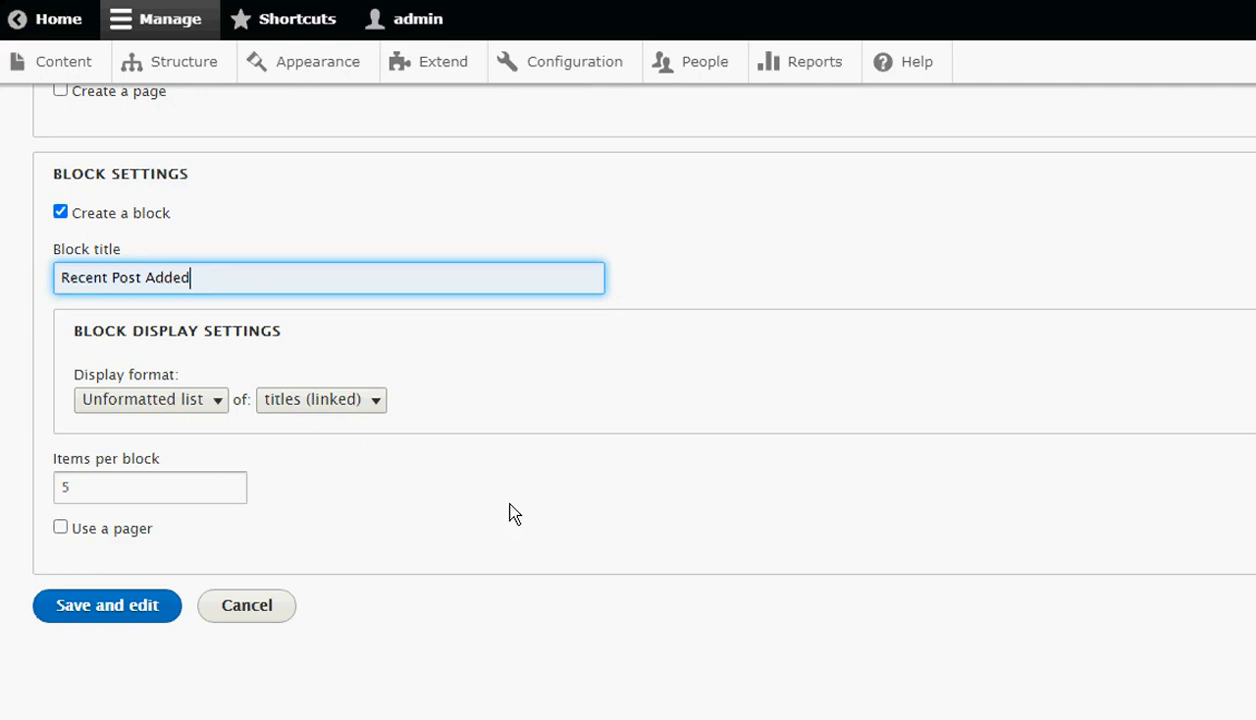
pyautogui.click(101, 614)
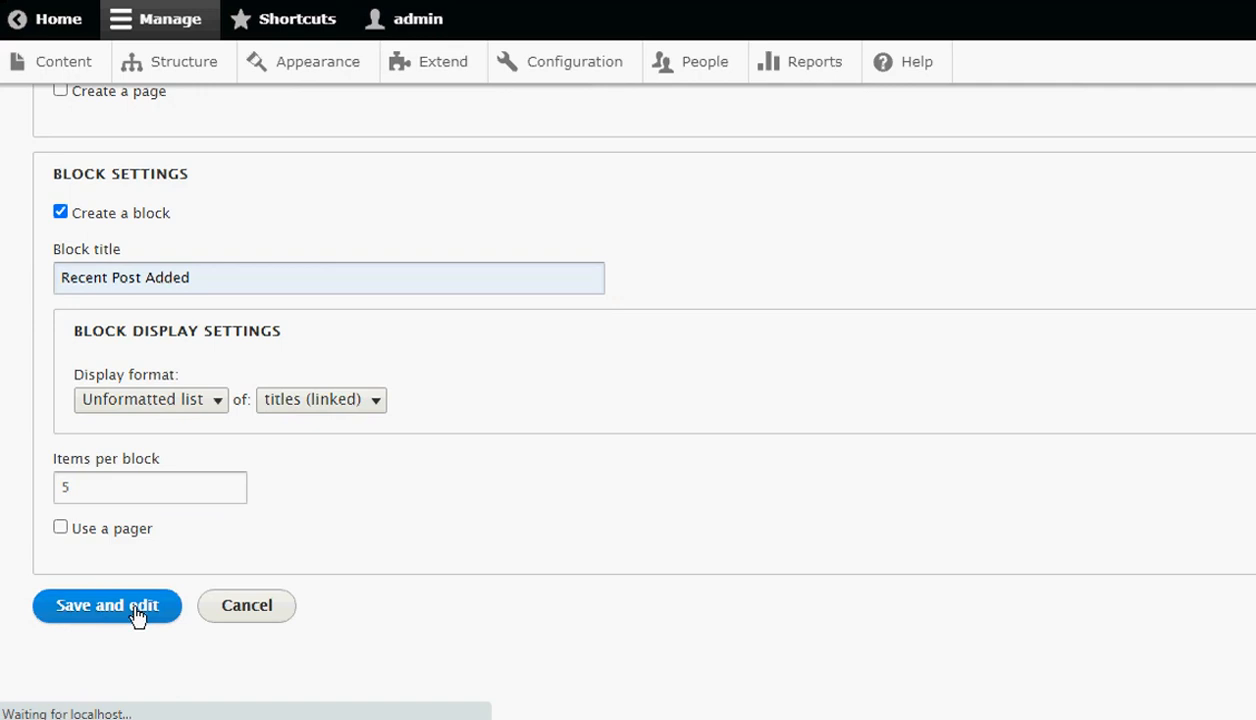
pyautogui.scroll(1, 678, 522)
pyautogui.scroll(-1, 678, 522)
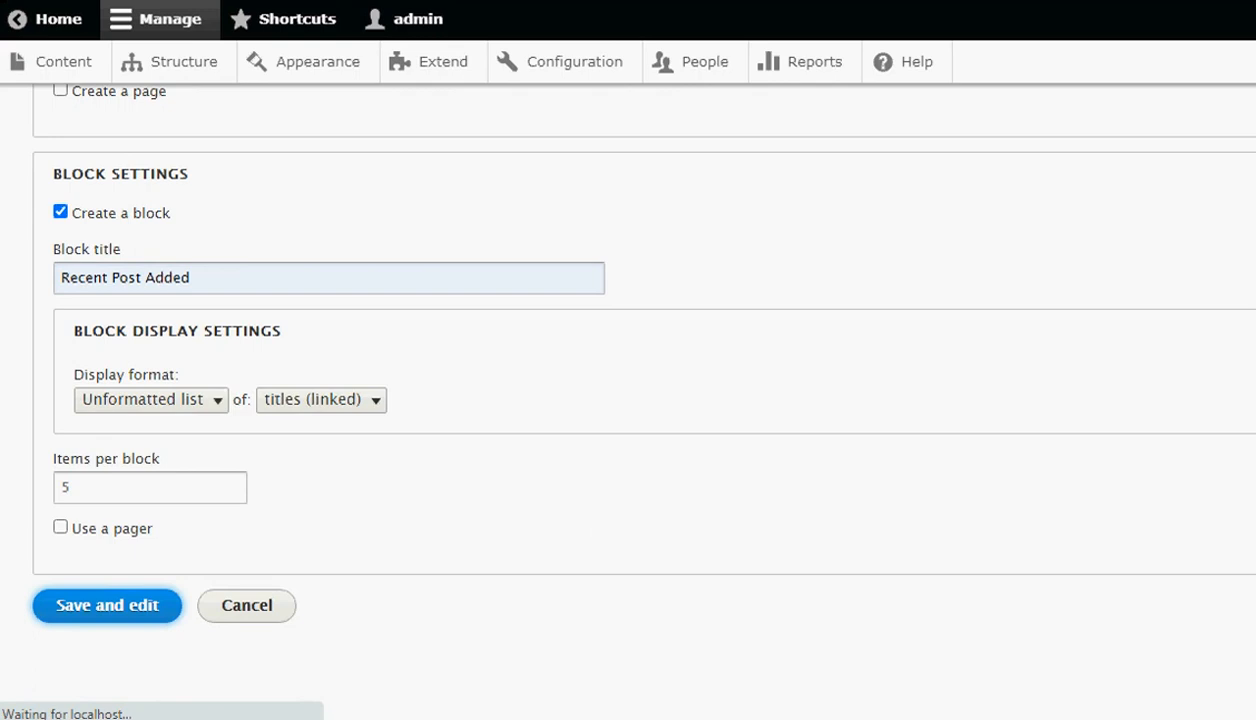
pyautogui.click(296, 2)
pyautogui.scroll(2, 431, 388)
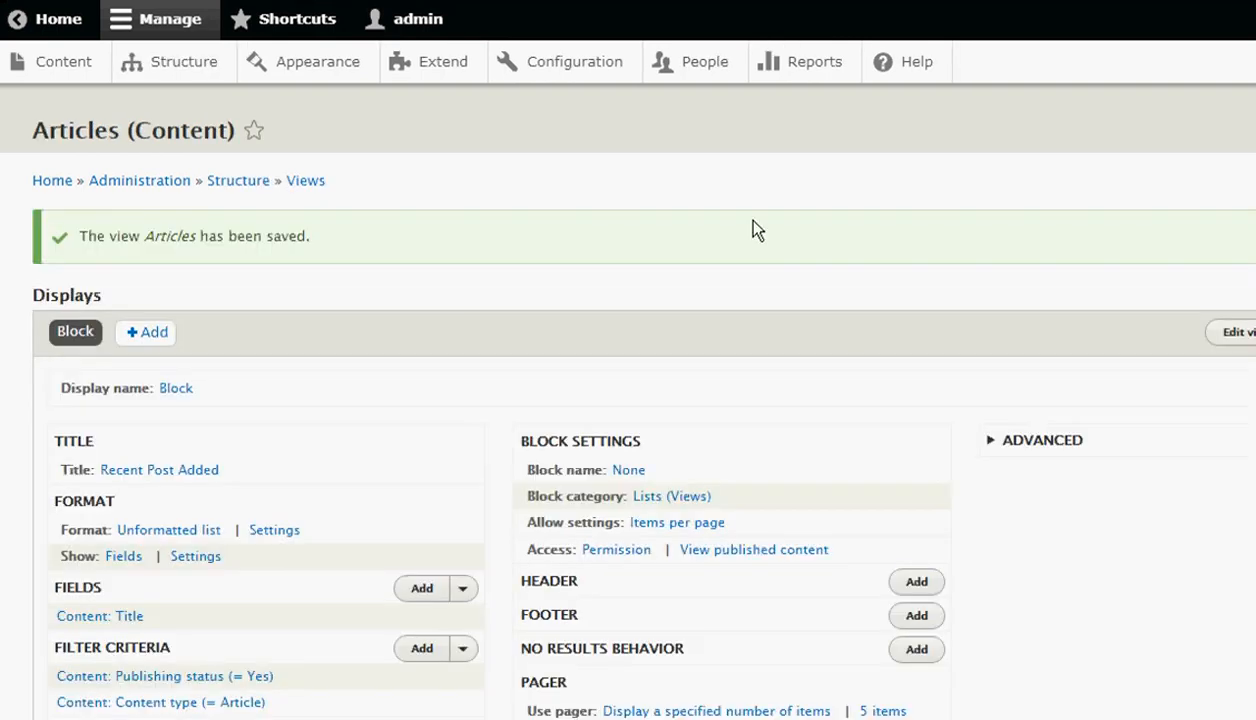
# Step: Expand the advanced settings and examine the Articles view's block configuration and its content preview
pyautogui.scroll(-3, 741, 222)
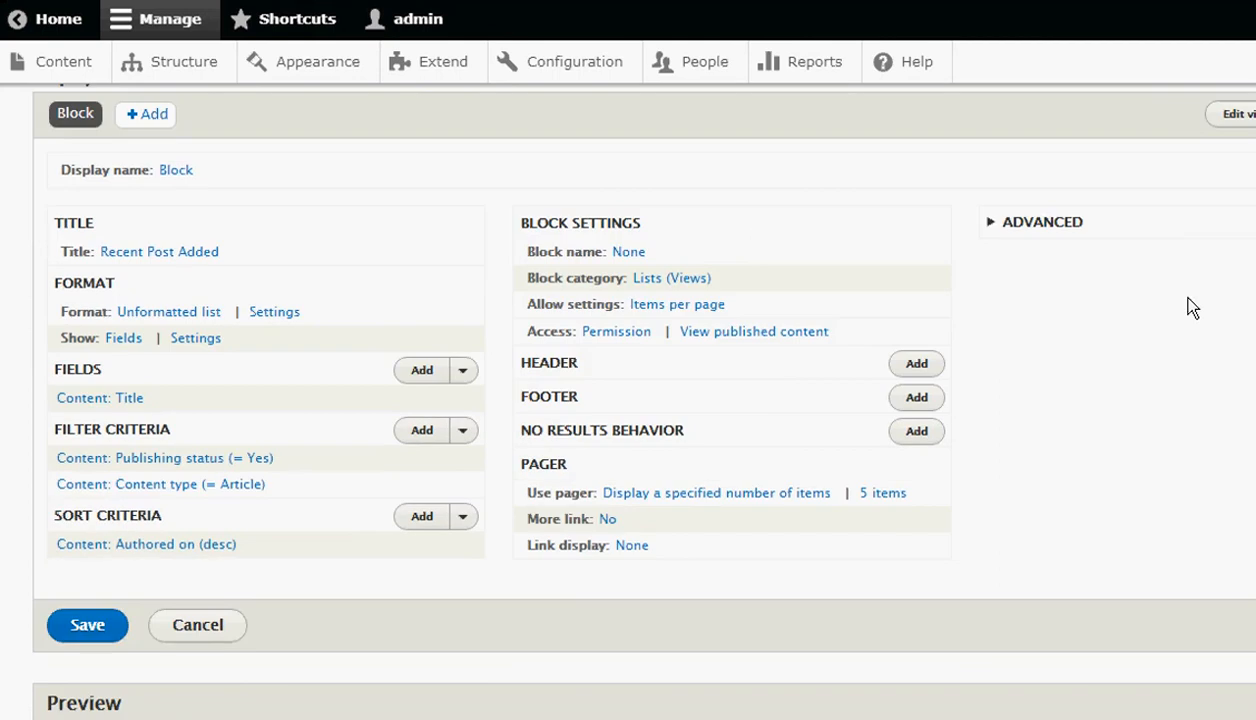
pyautogui.click(1042, 224)
pyautogui.scroll(-2, 982, 272)
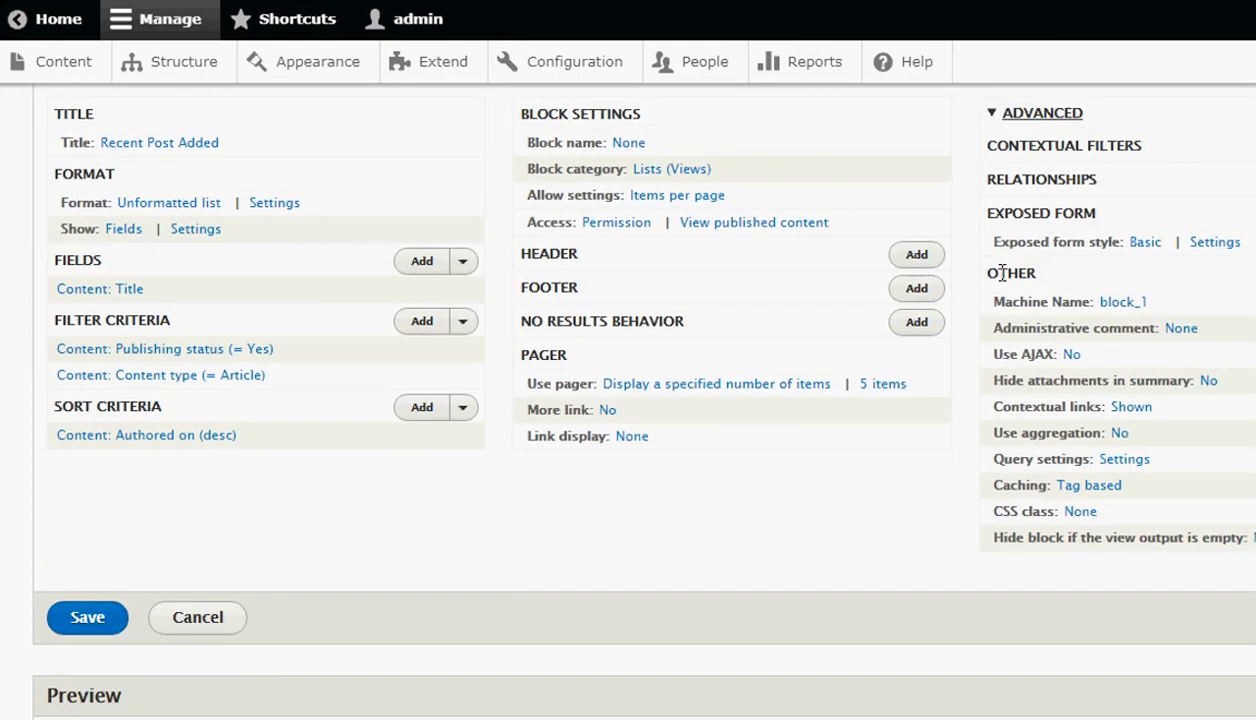
pyautogui.scroll(2, 975, 240)
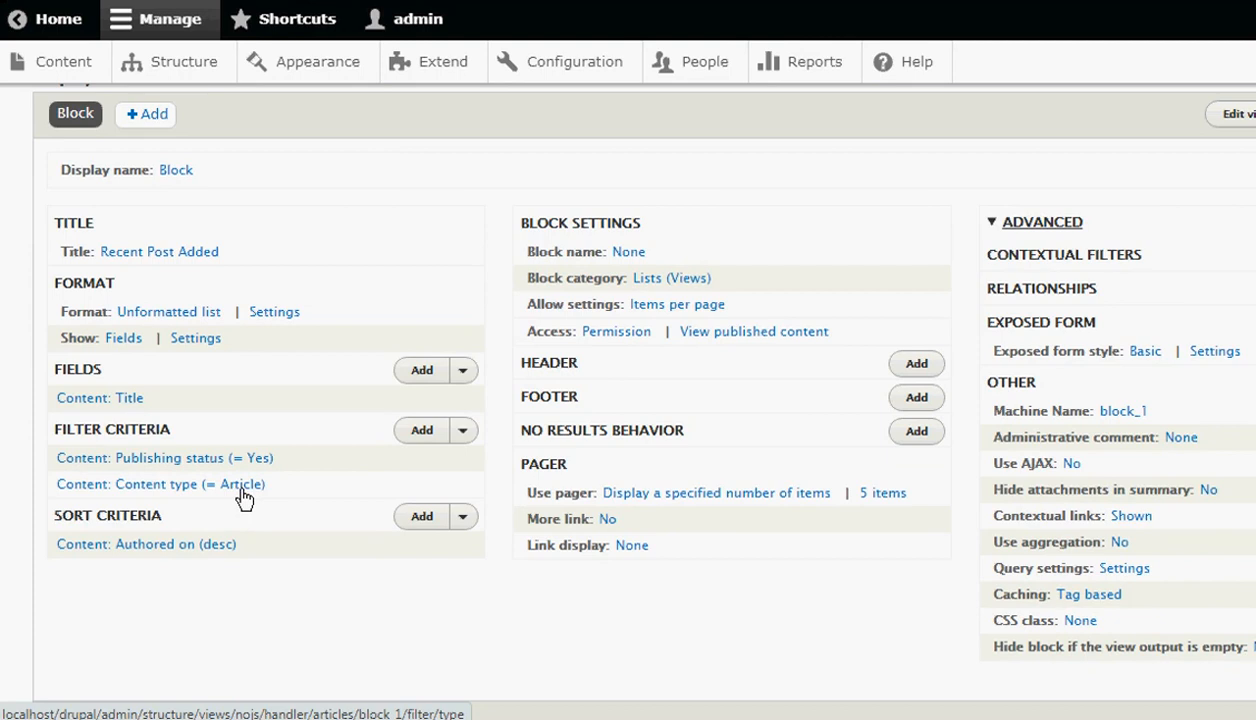
pyautogui.scroll(-3, 241, 498)
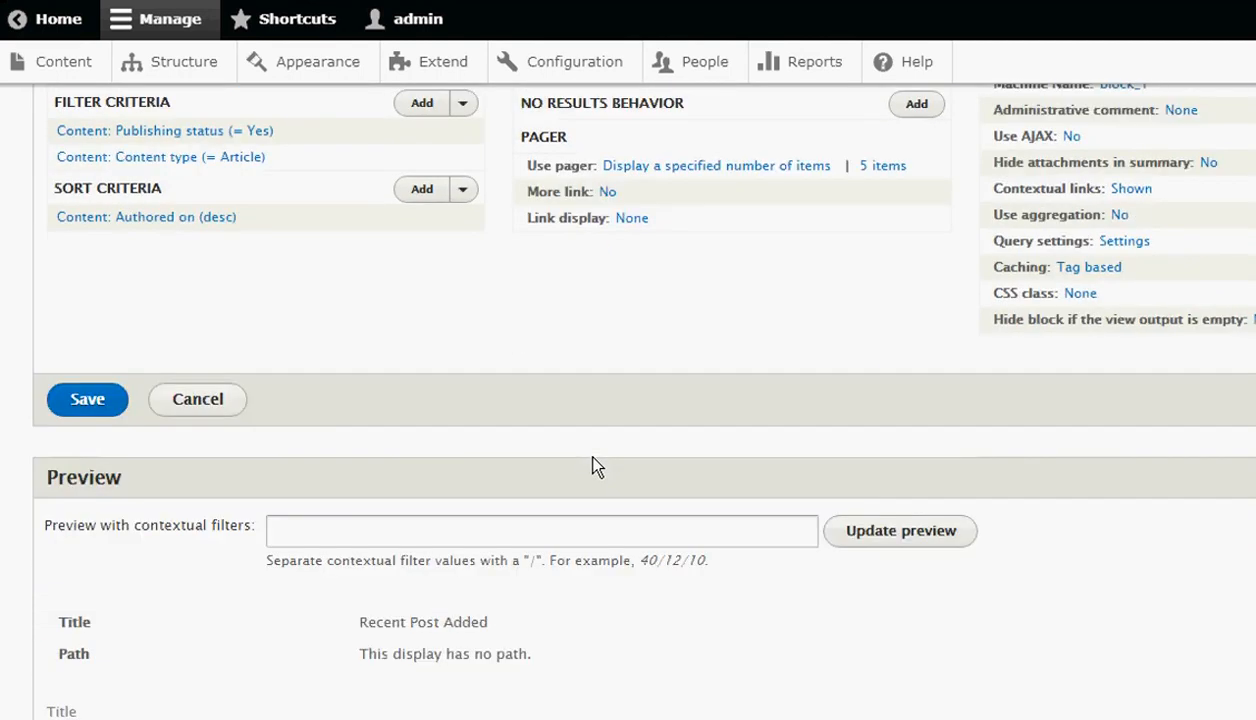
pyautogui.scroll(-4, 593, 467)
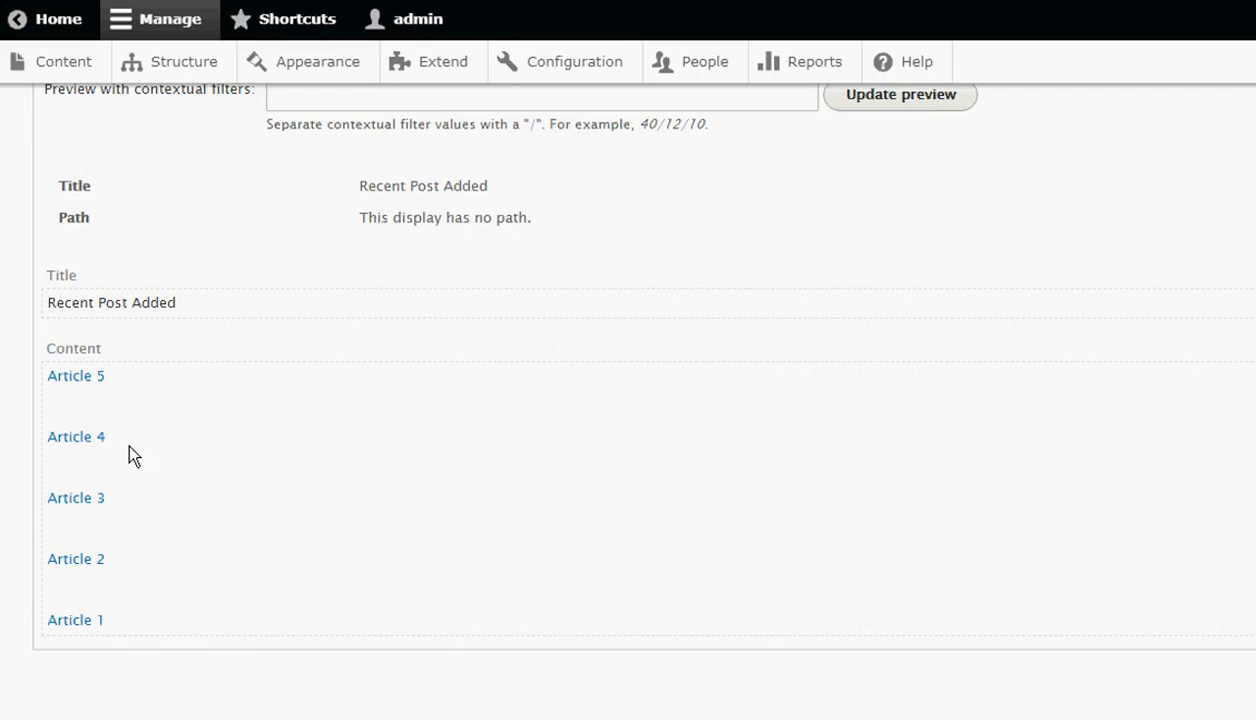
pyautogui.scroll(8, 140, 525)
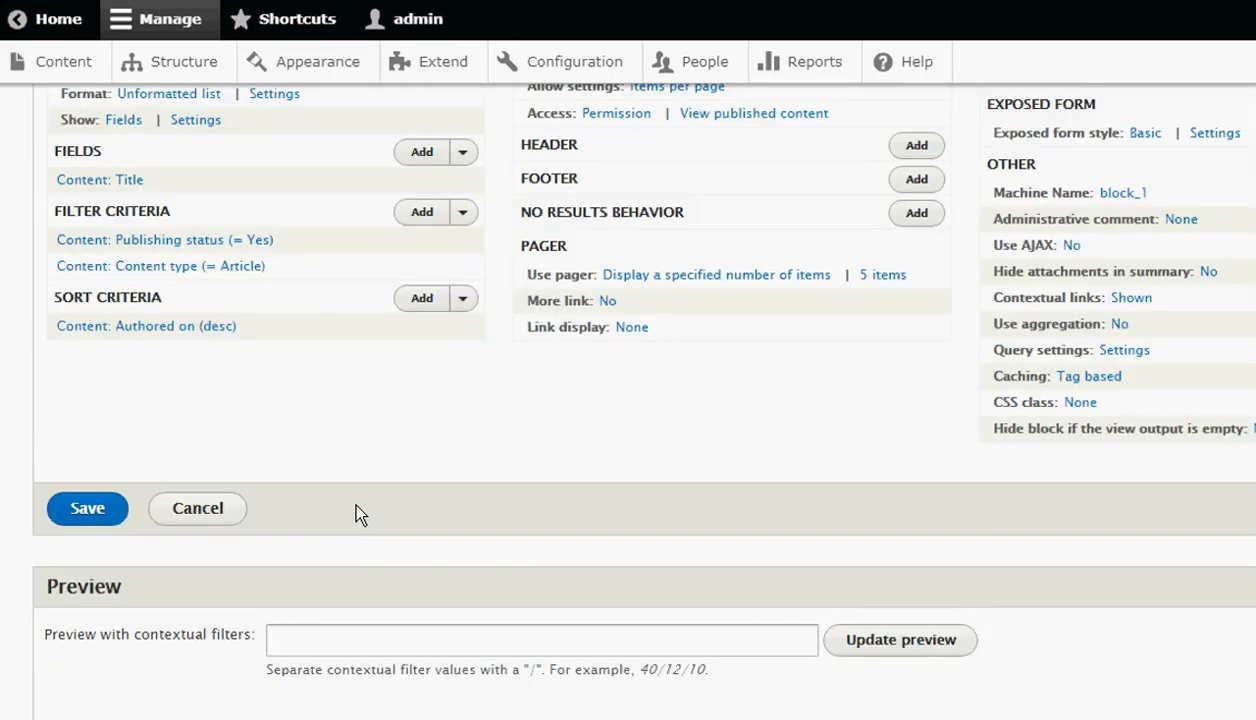
pyautogui.scroll(3, 395, 580)
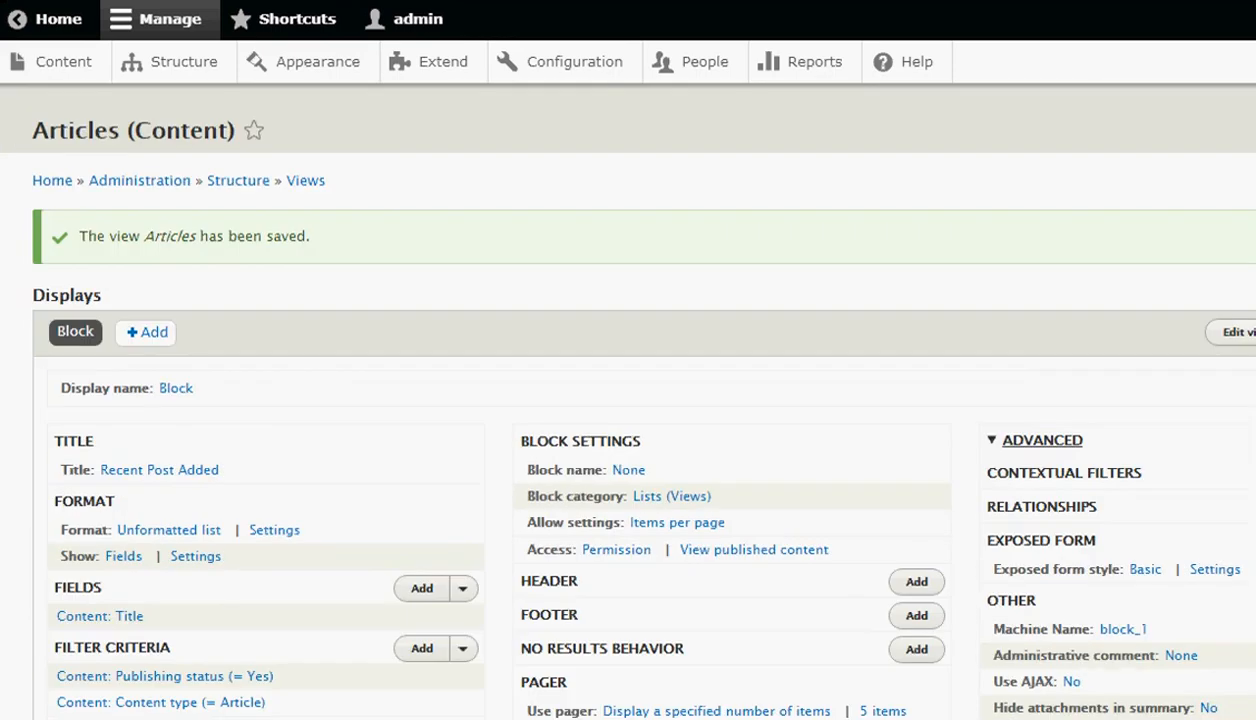
pyautogui.scroll(-2, 316, 395)
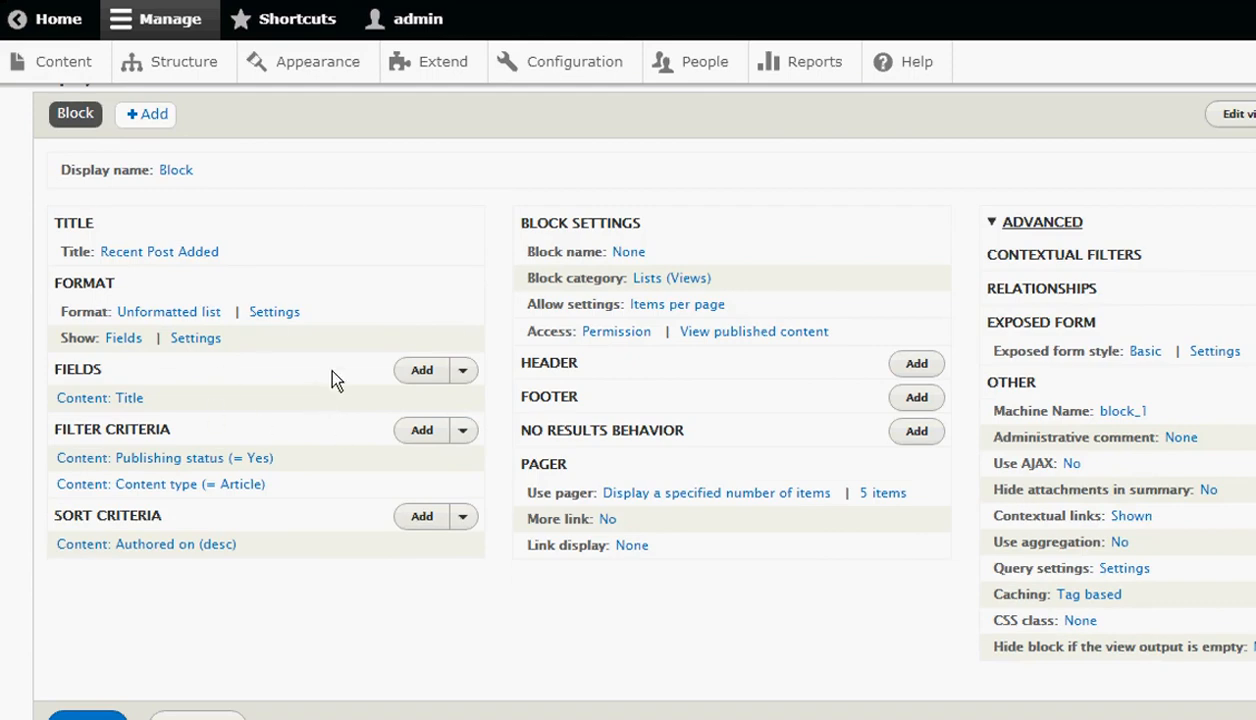
# Step: Open the site's block layout and go through its regions to find Sidebar first
pyautogui.click(183, 61)
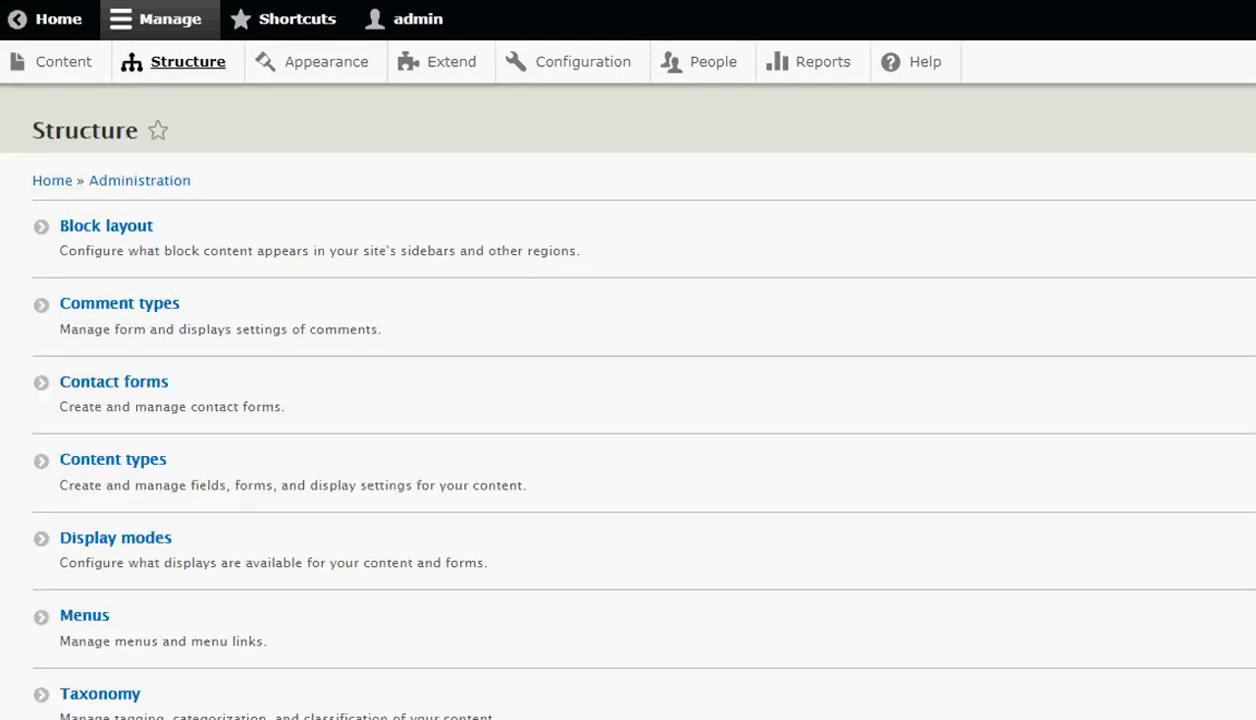
pyautogui.scroll(-2, 527, 521)
pyautogui.scroll(3, 525, 515)
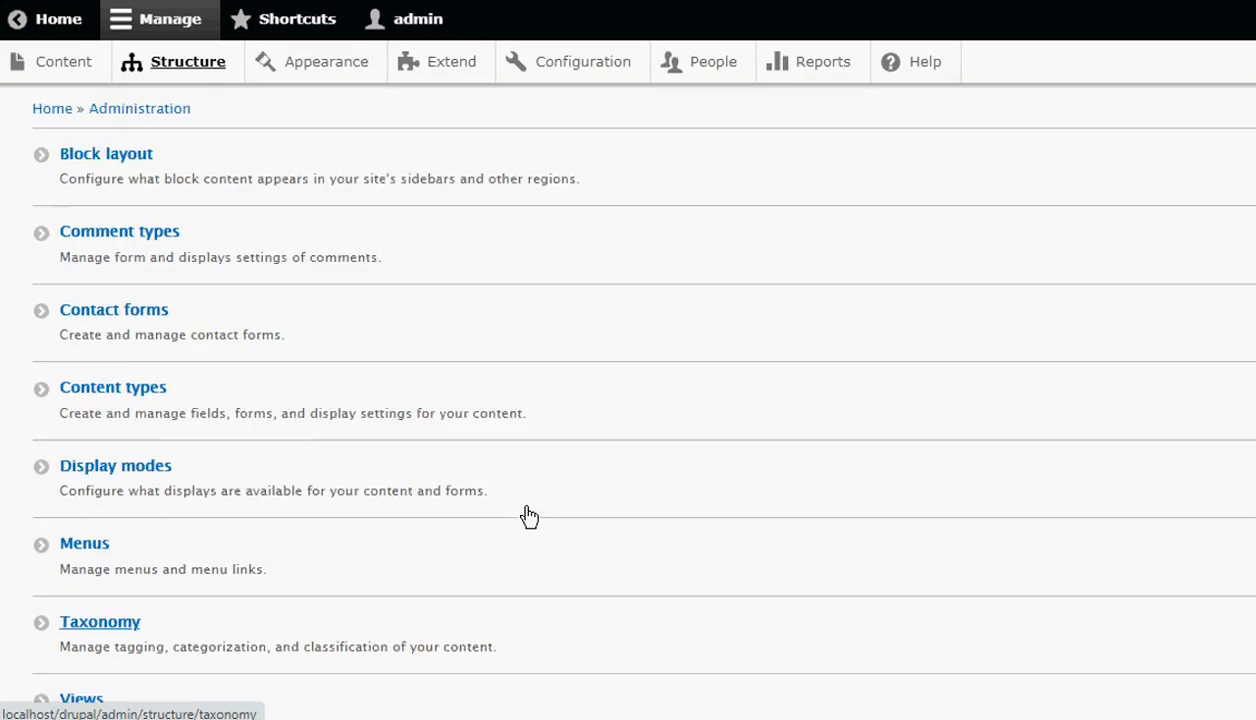
pyautogui.click(120, 230)
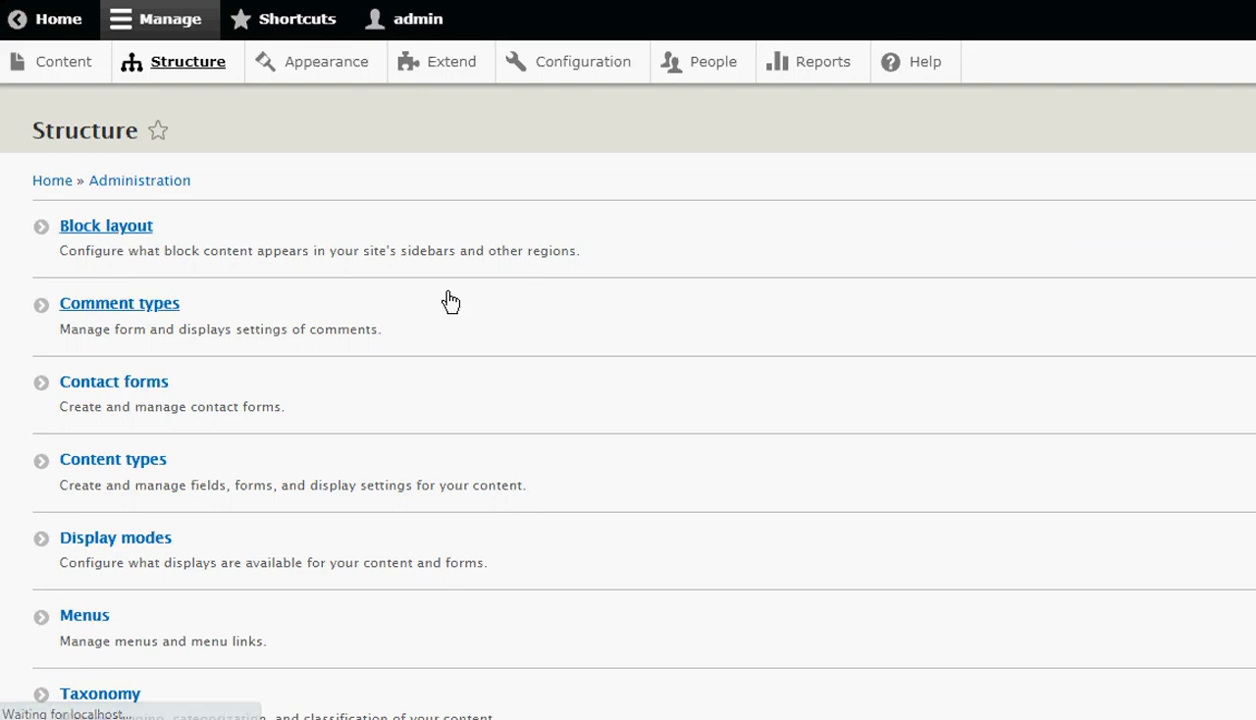
pyautogui.scroll(-4, 435, 330)
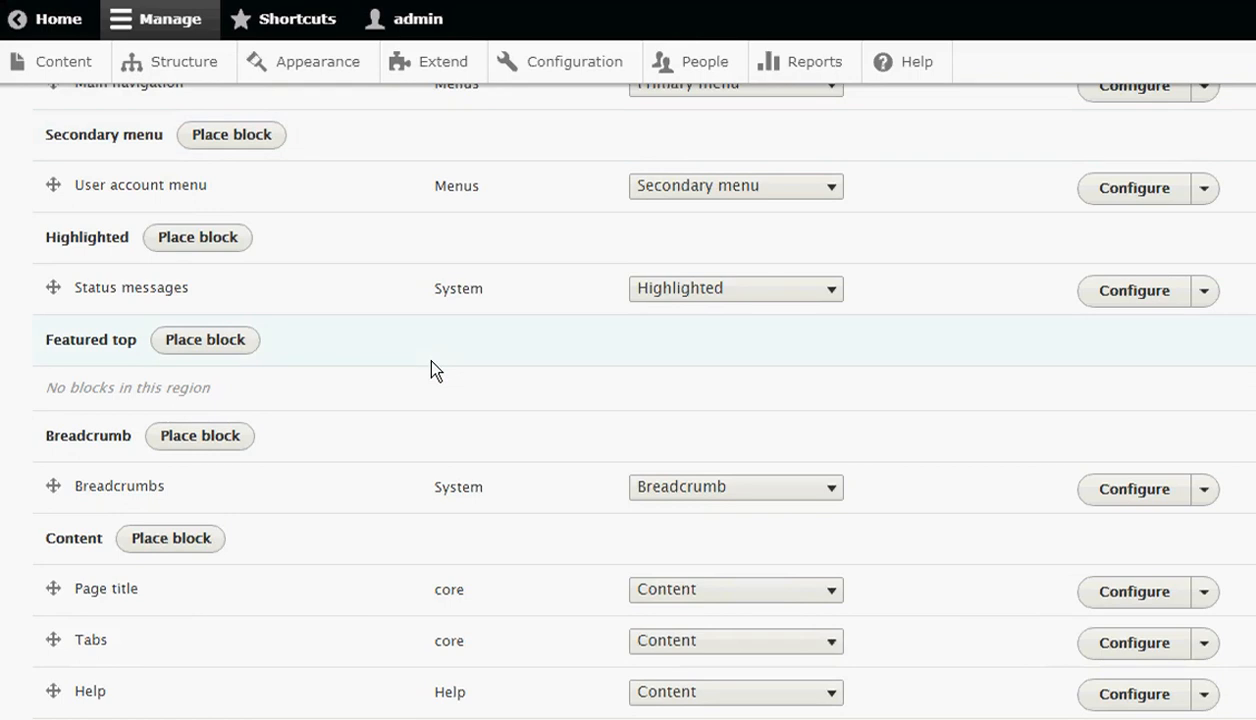
pyautogui.scroll(1, 432, 366)
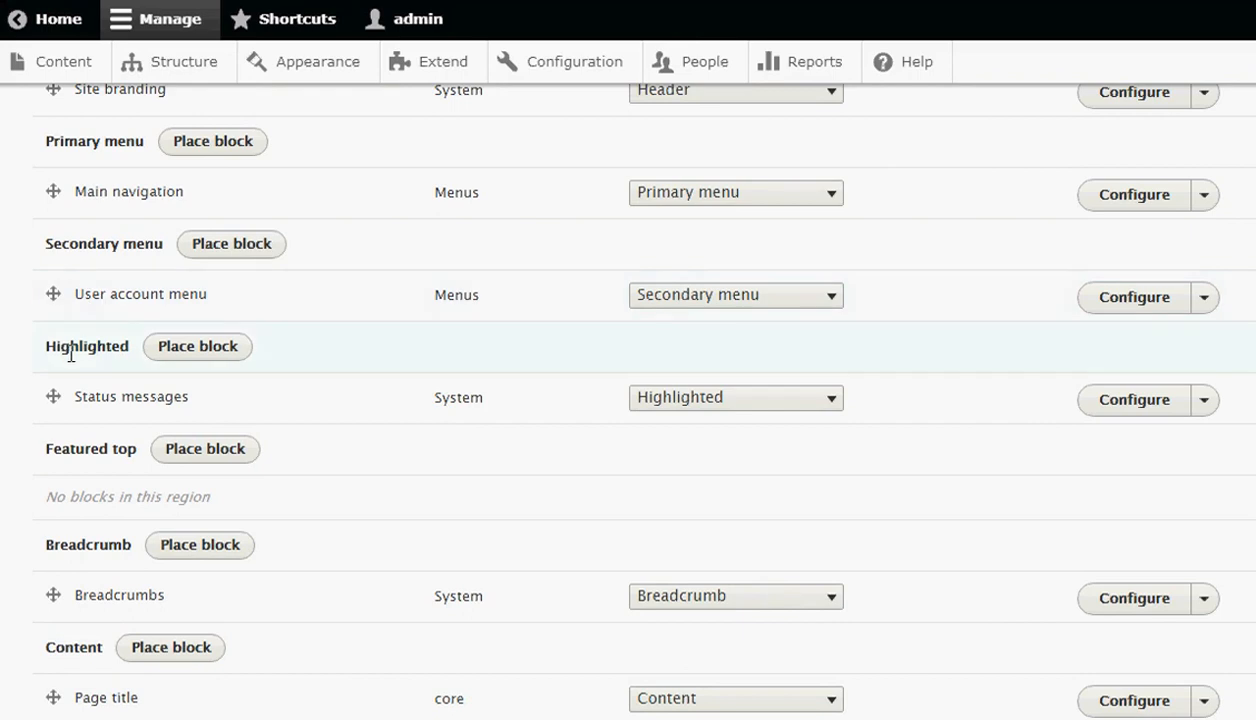
pyautogui.scroll(-1, 68, 349)
pyautogui.scroll(-3, 71, 357)
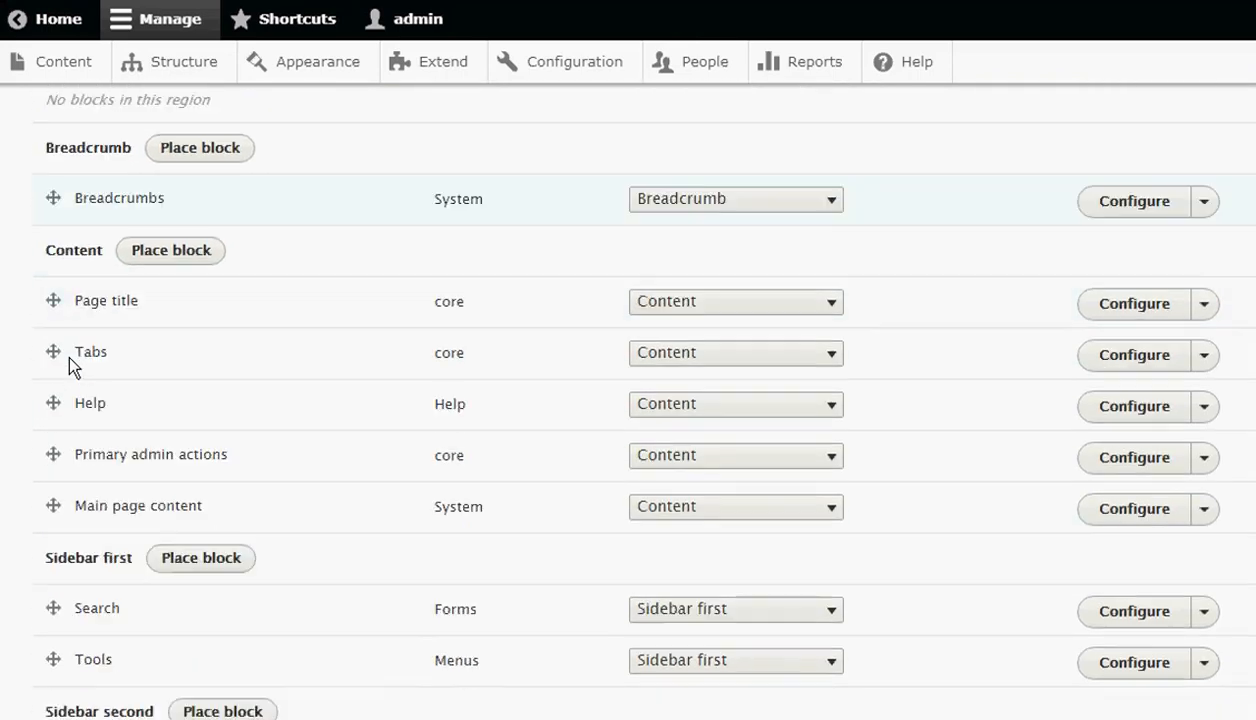
pyautogui.scroll(-1, 308, 360)
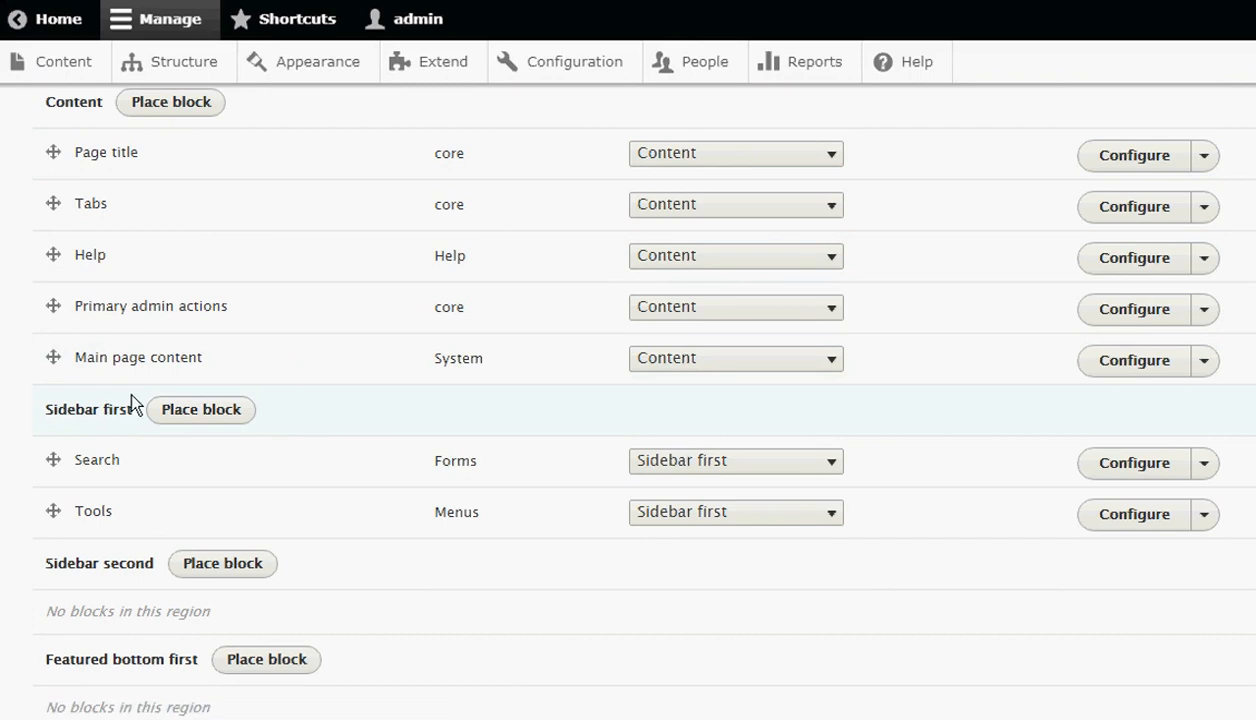
# Step: Open the list of blocks that can be placed in the Sidebar first region and look through it
pyautogui.click(195, 419)
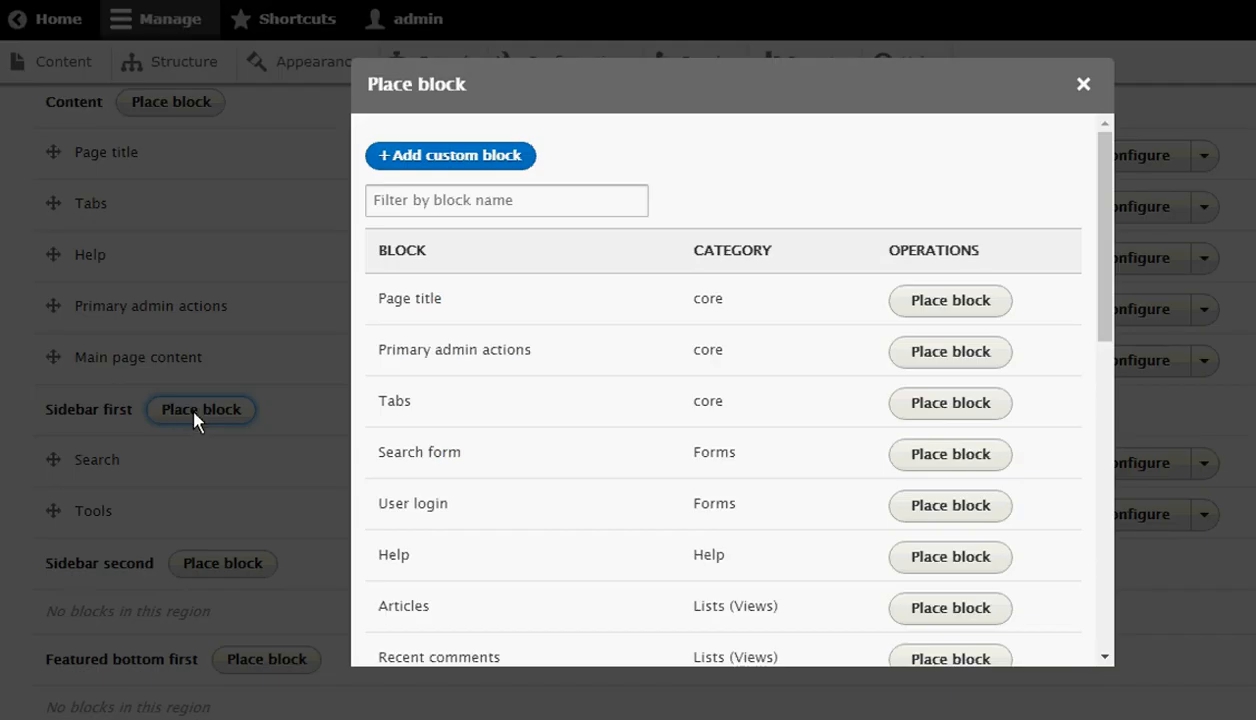
pyautogui.scroll(-5, 607, 412)
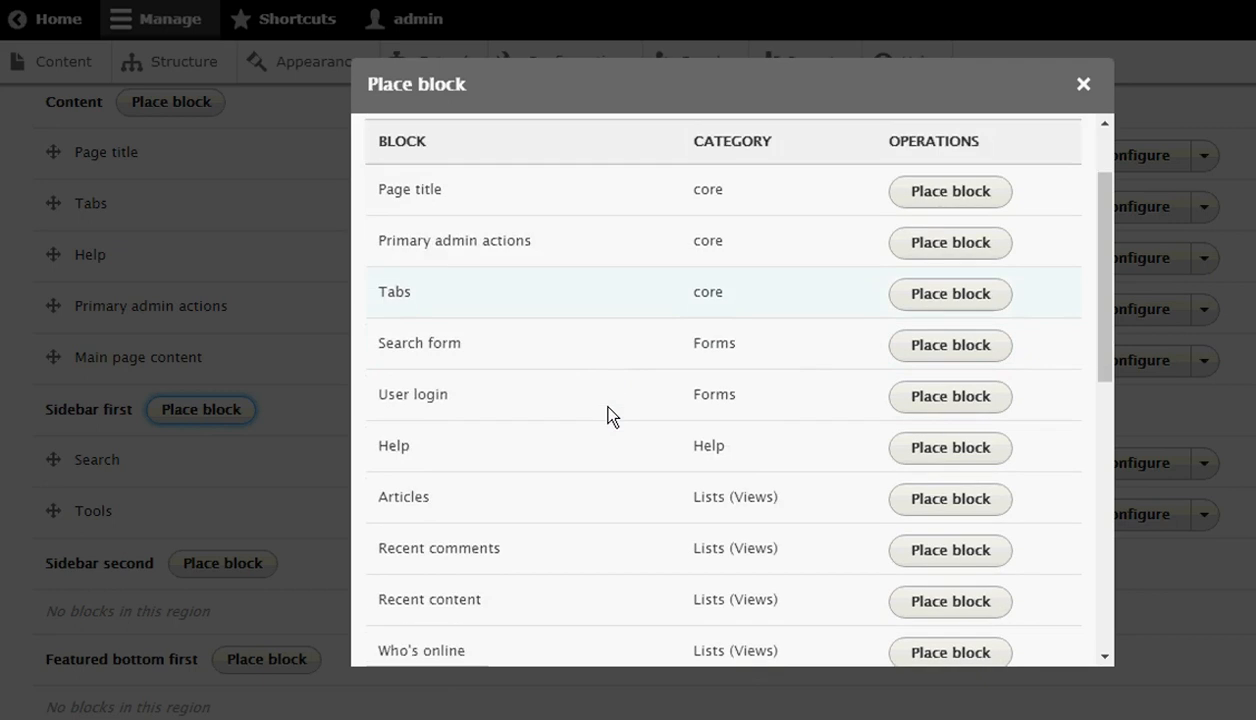
pyautogui.scroll(-8, 607, 413)
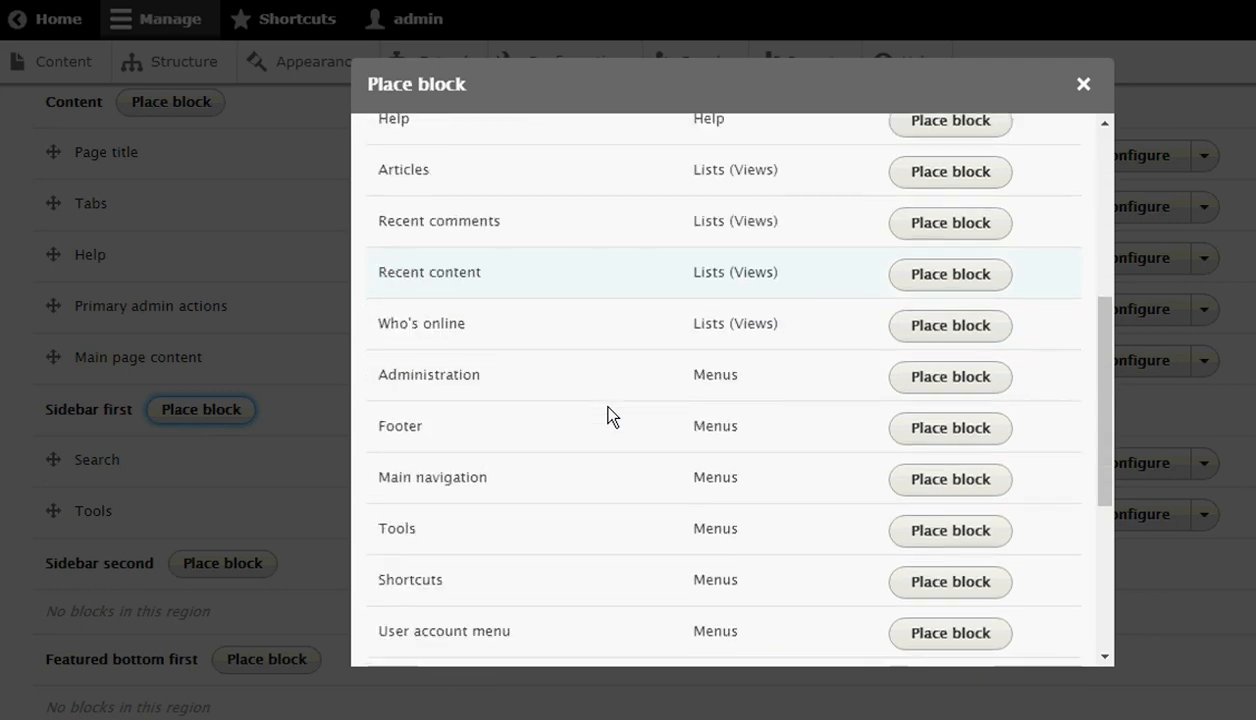
pyautogui.scroll(-1, 607, 413)
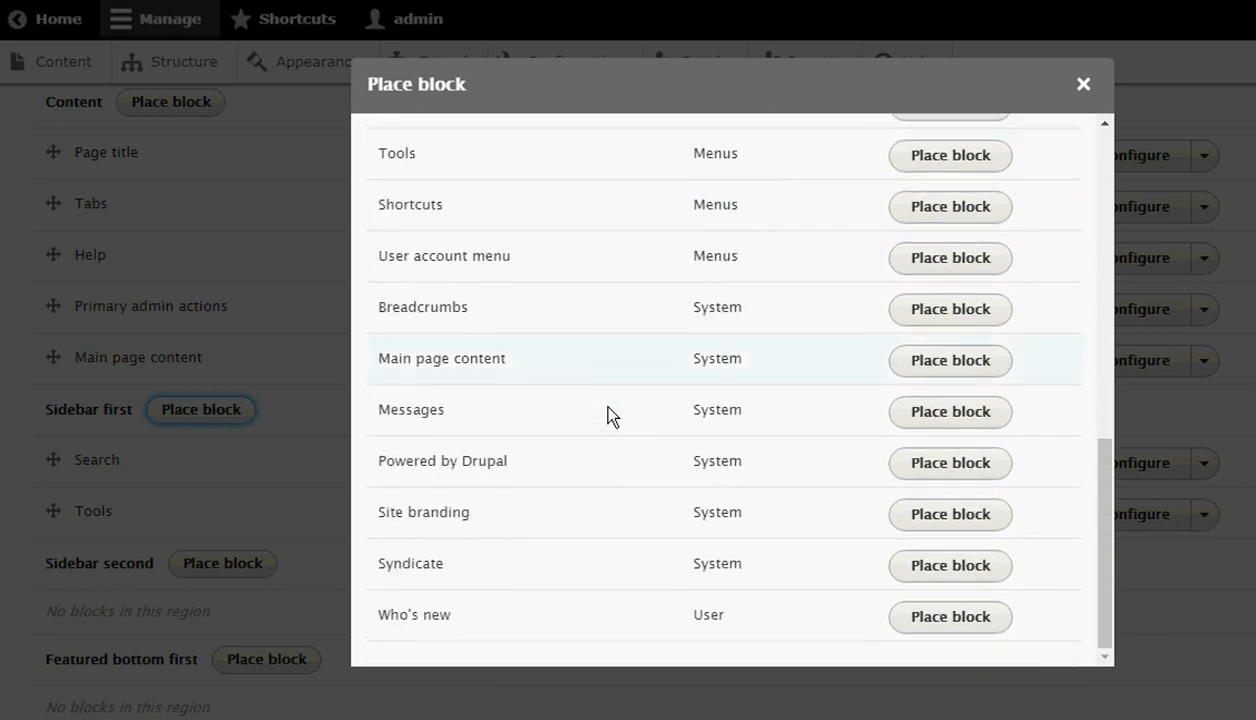
pyautogui.scroll(10, 607, 412)
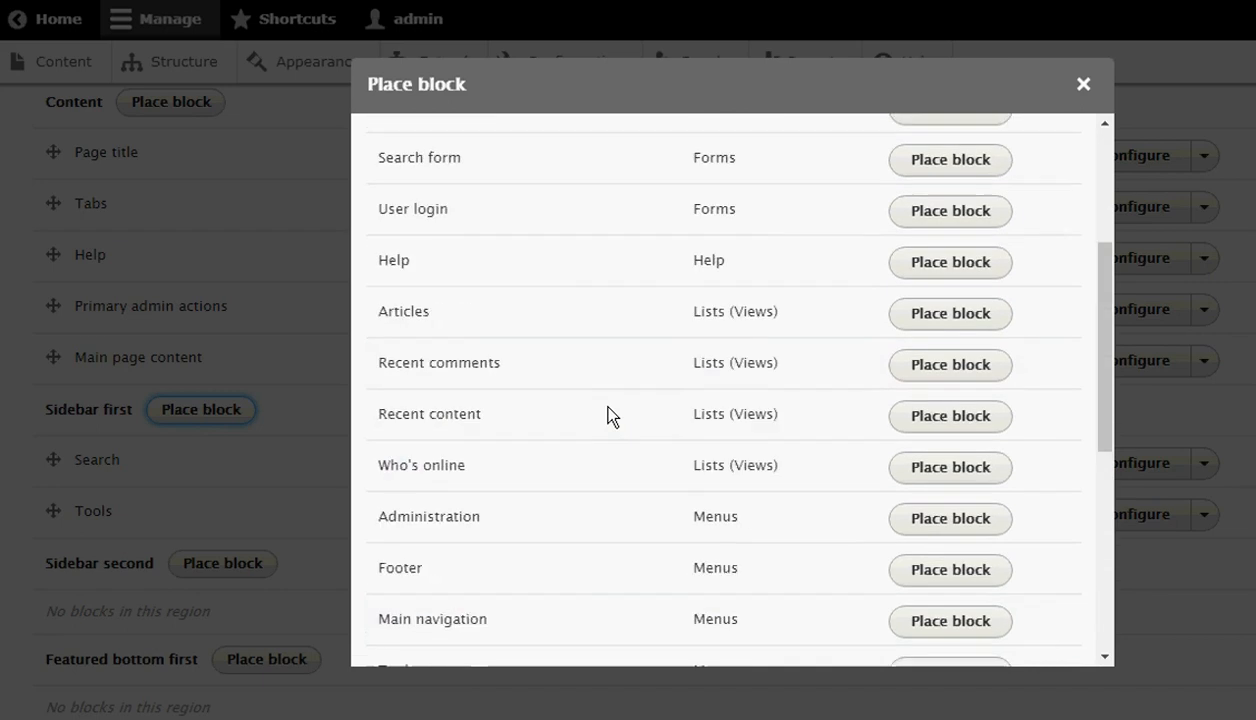
pyautogui.scroll(5, 607, 413)
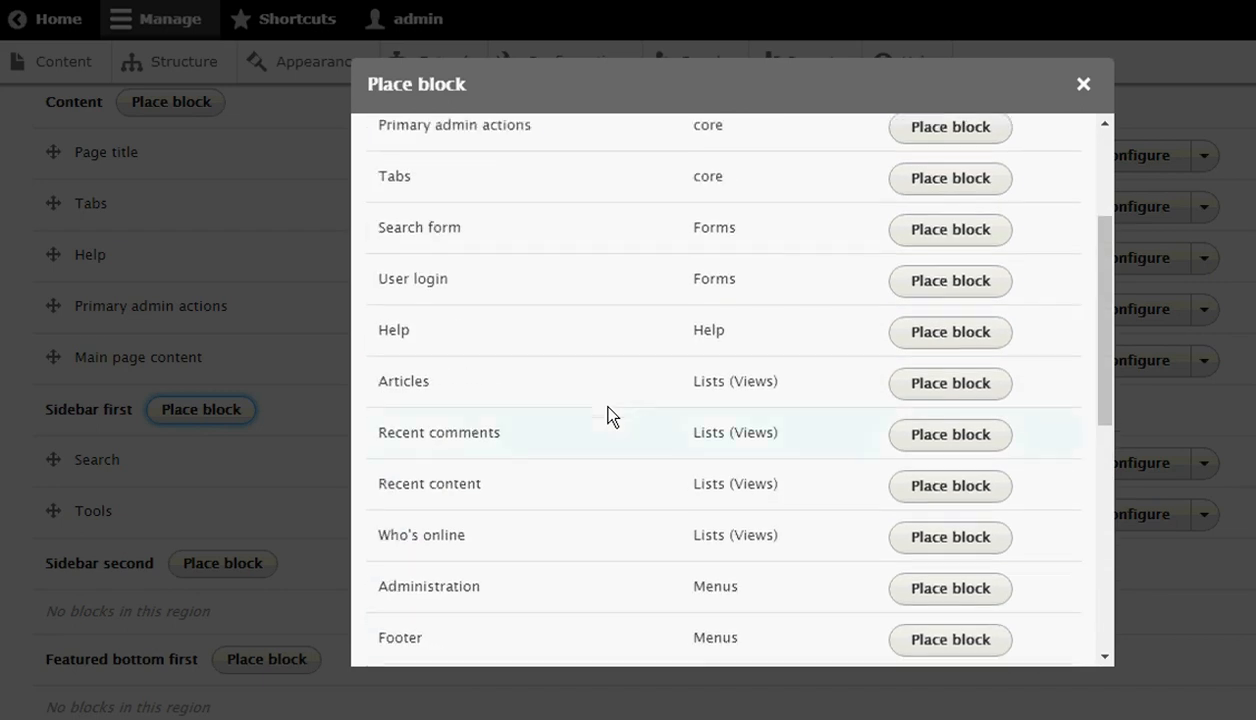
pyautogui.click(463, 204)
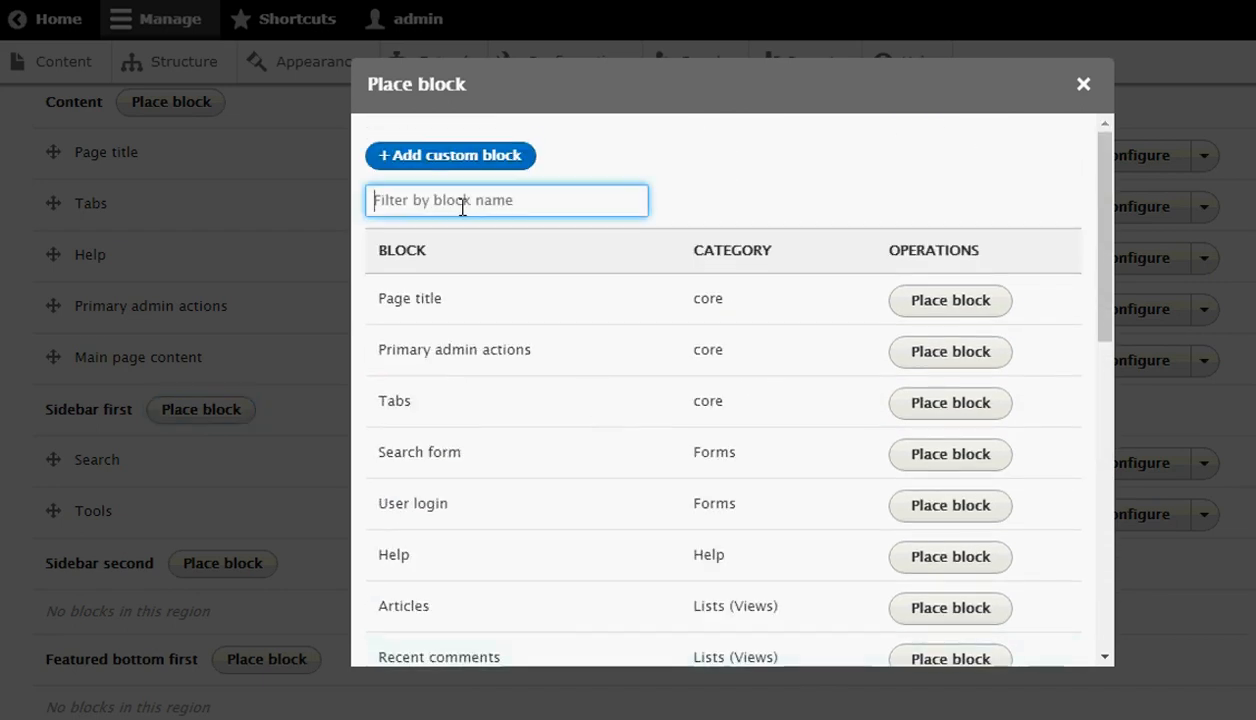
pyautogui.write('re')
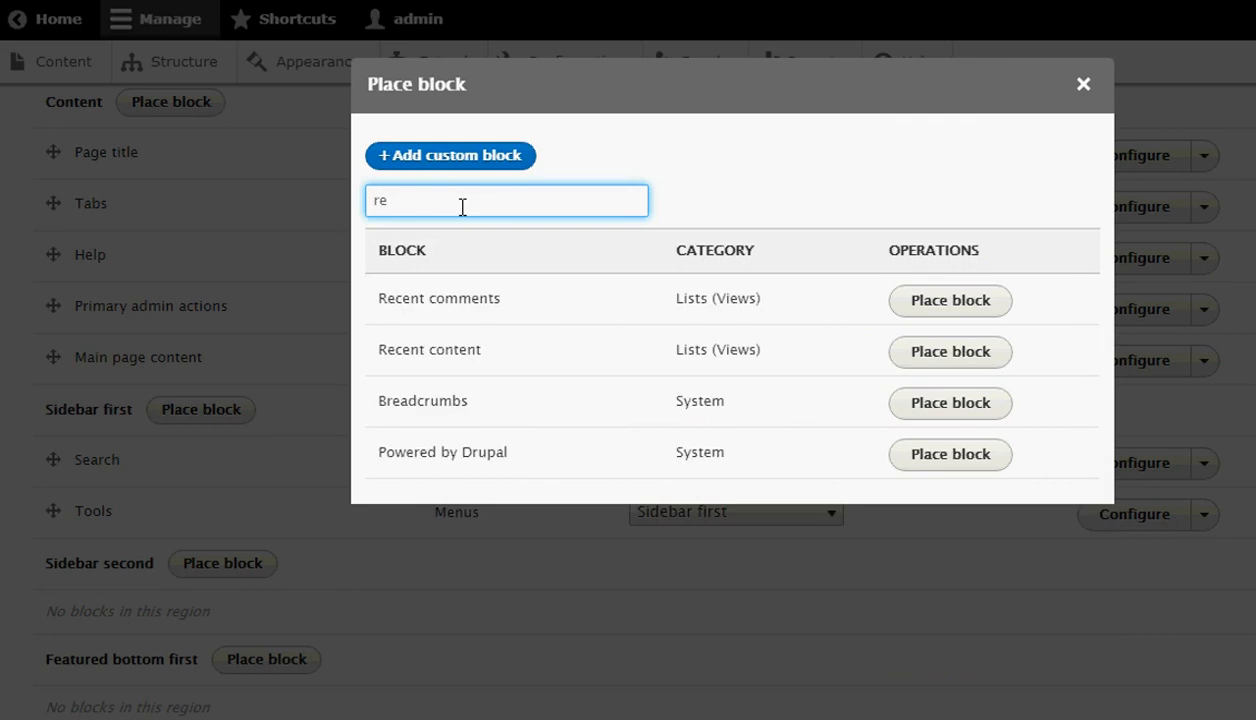
pyautogui.write('ce')
pyautogui.press('BackSpace')
pyautogui.press('BackSpace')
pyautogui.press('BackSpace')
pyautogui.press('BackSpace')
# Step: Filter the block list by "a" and choose the Articles block from the Lists (Views) category for placement
pyautogui.write('a')
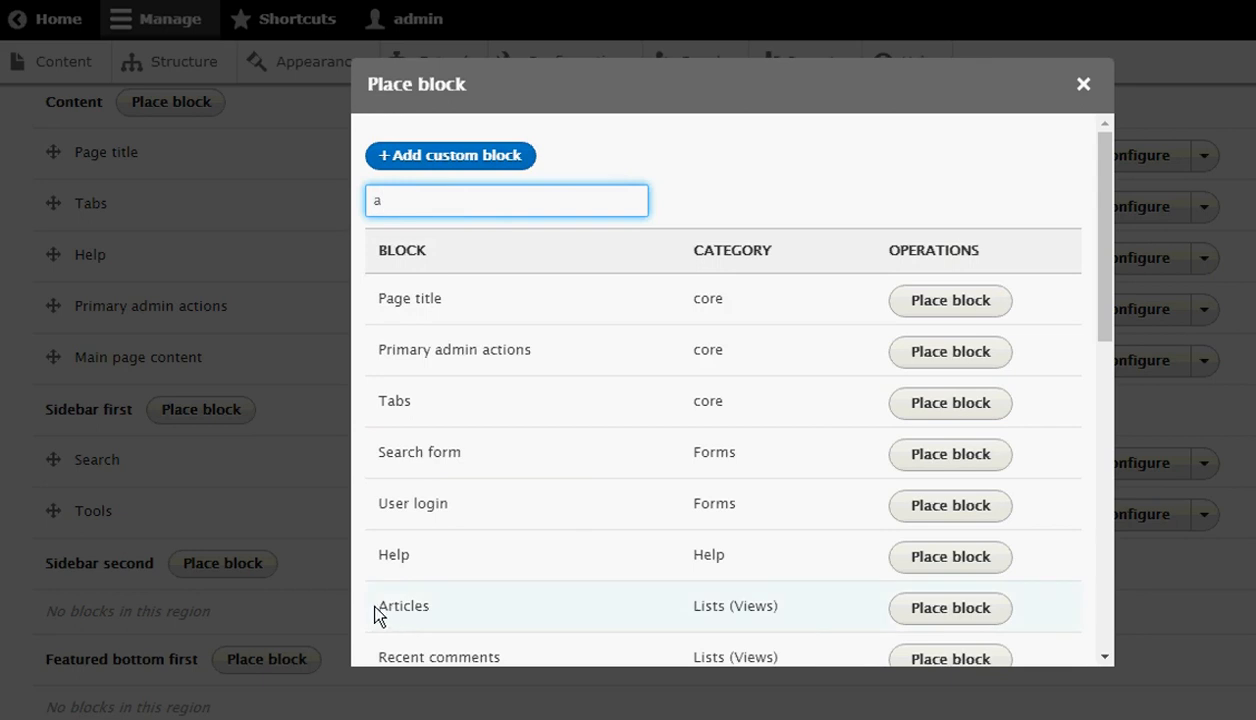
pyautogui.moveTo(377, 614); pyautogui.dragTo(428, 606)
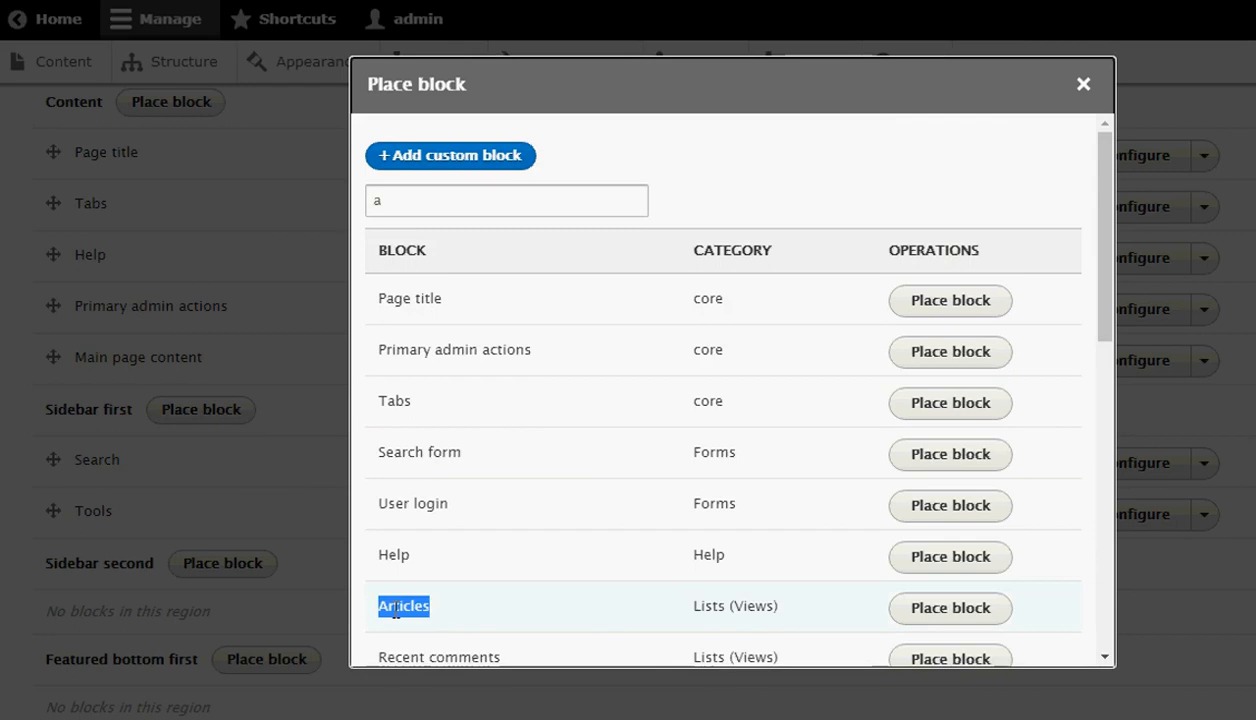
pyautogui.click(950, 608)
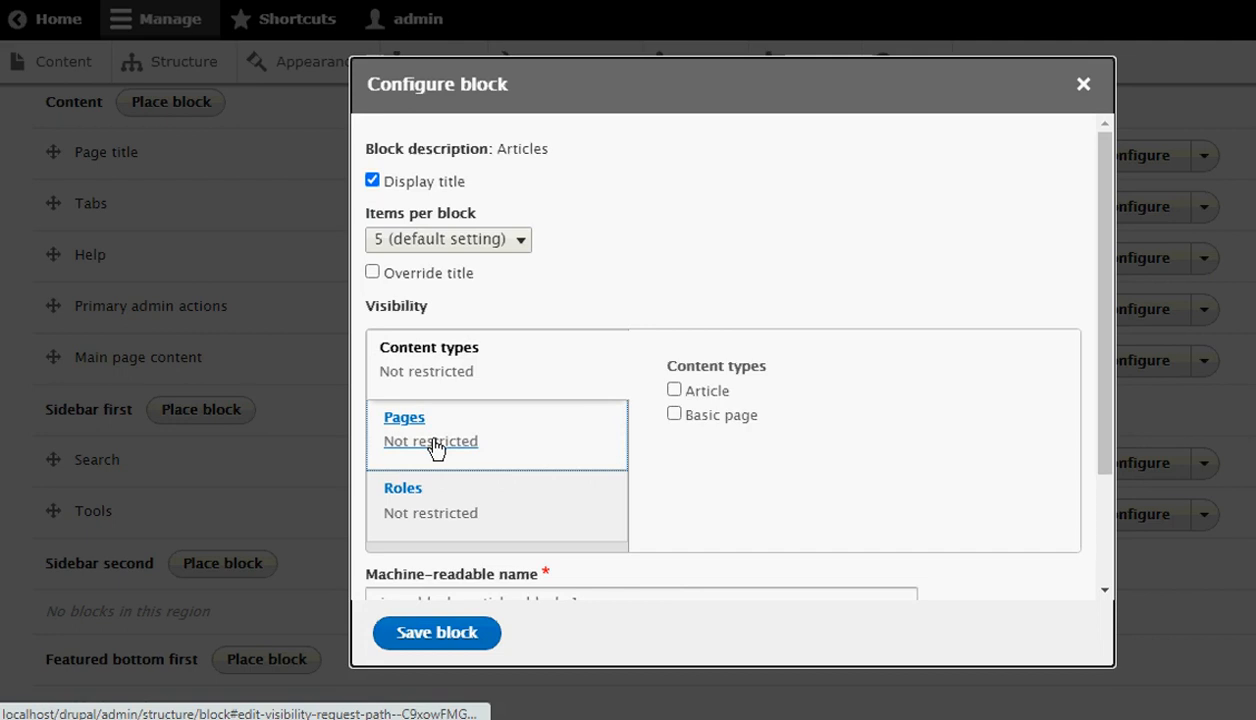
# Step: Restrict the Articles block's visibility to the <front> page and save the block in the Sidebar first region
pyautogui.click(435, 447)
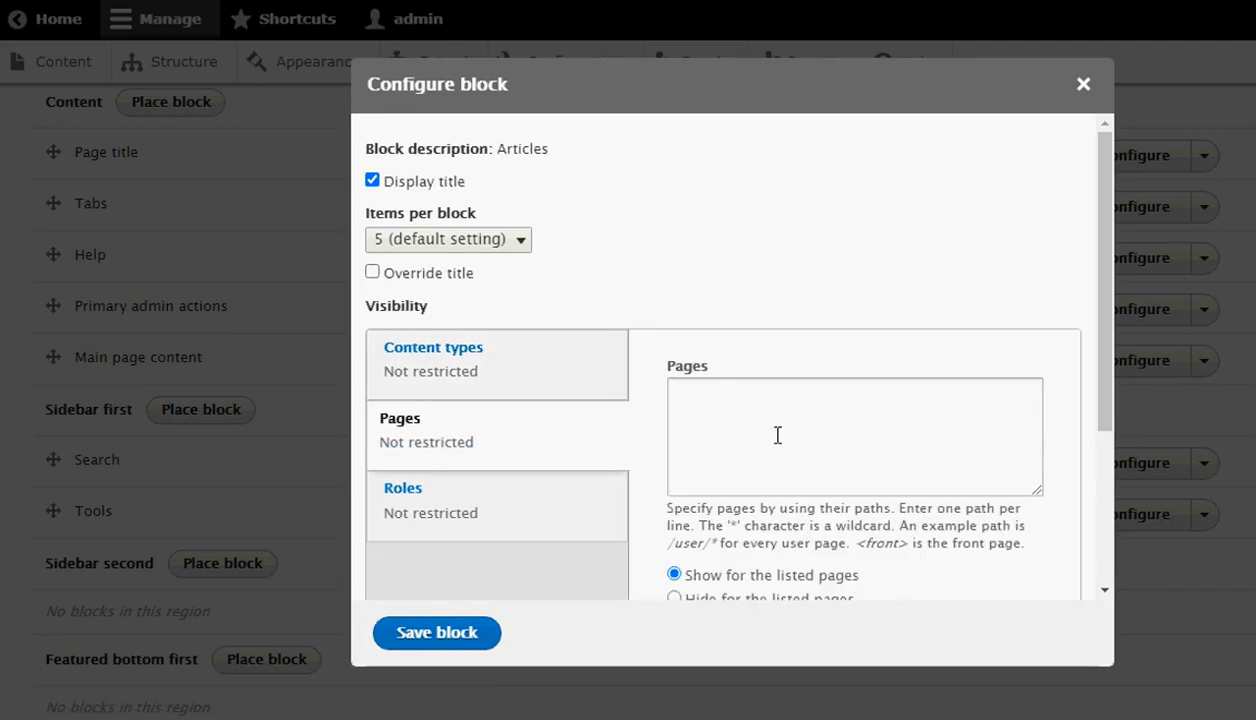
pyautogui.scroll(-1, 762, 505)
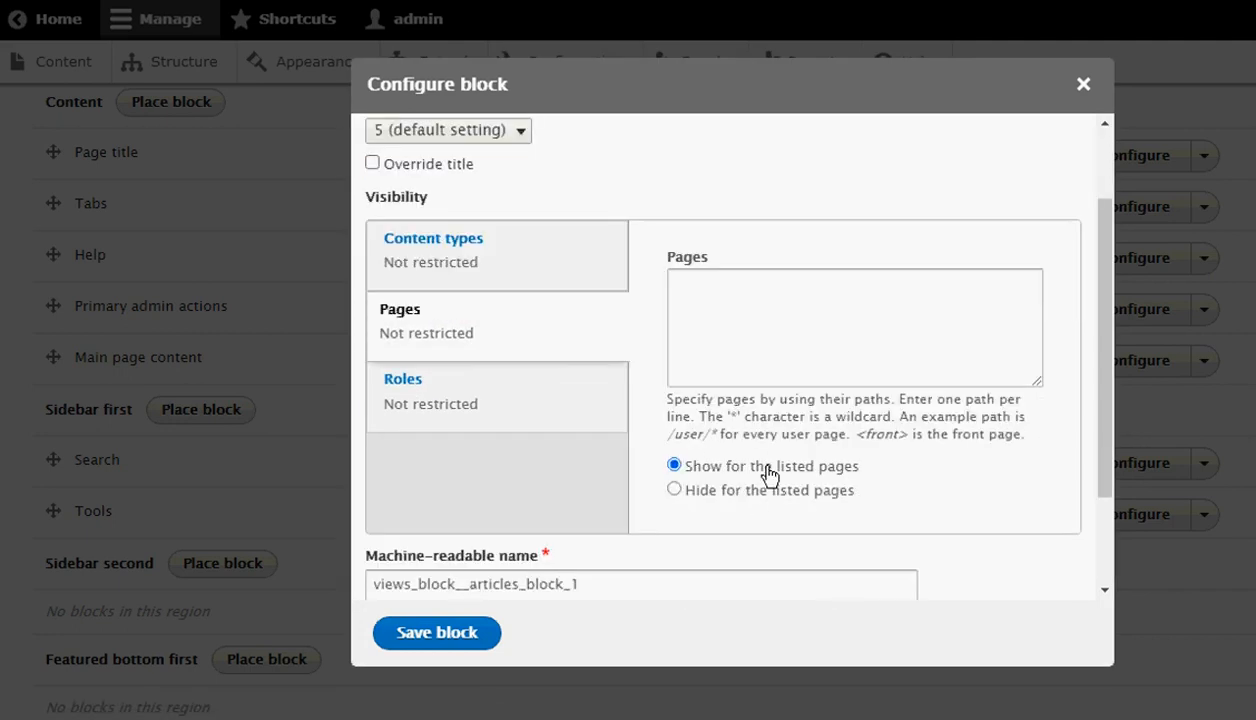
pyautogui.click(732, 316)
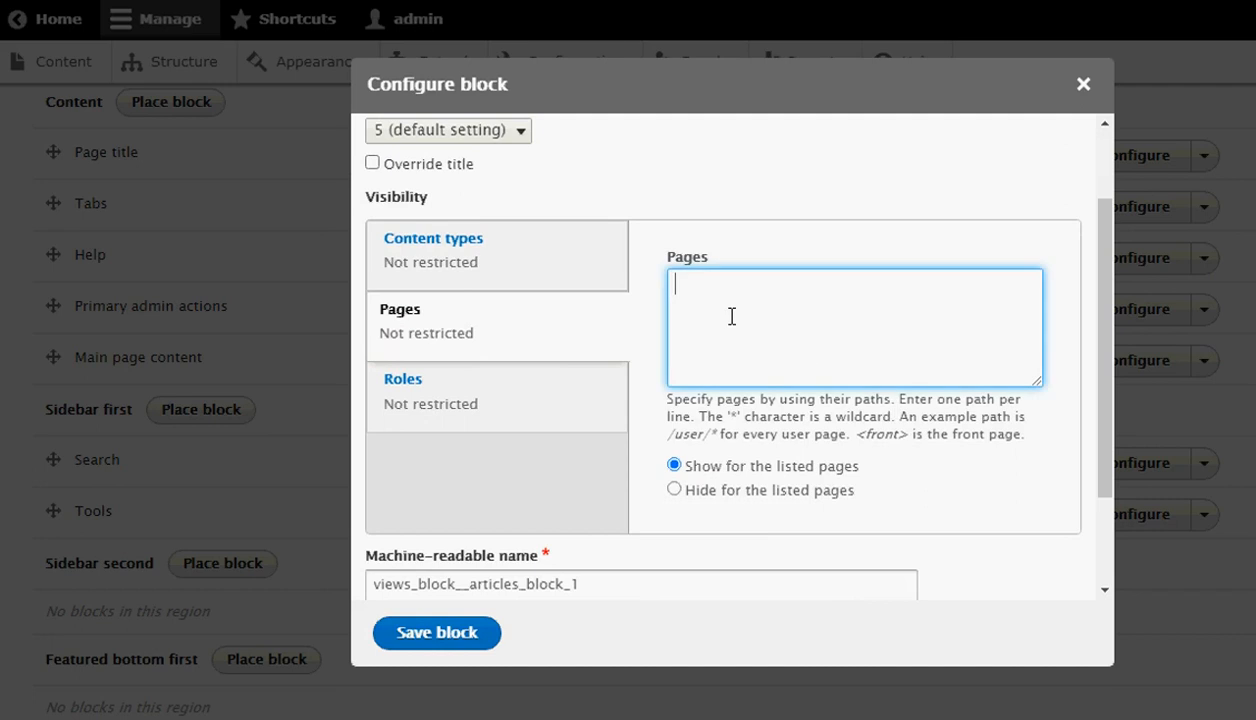
pyautogui.write('<>')
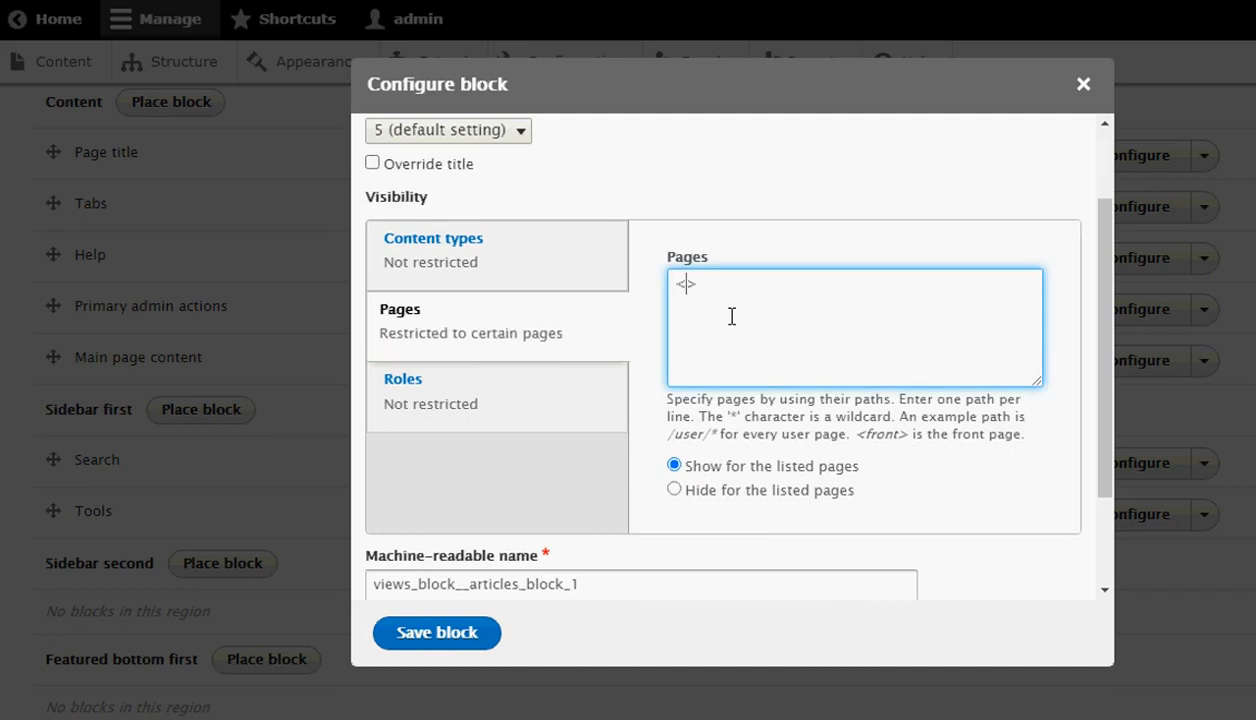
pyautogui.write('front')
pyautogui.scroll(-1, 732, 316)
pyautogui.scroll(-2, 732, 316)
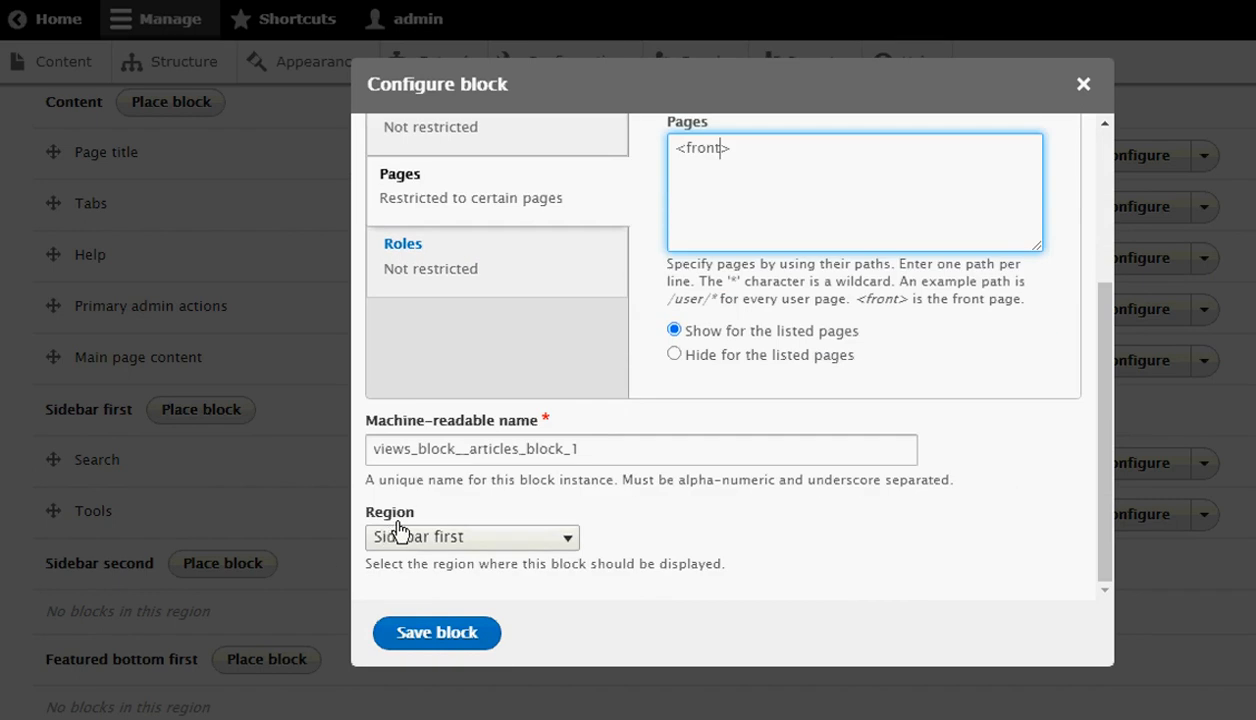
pyautogui.click(443, 636)
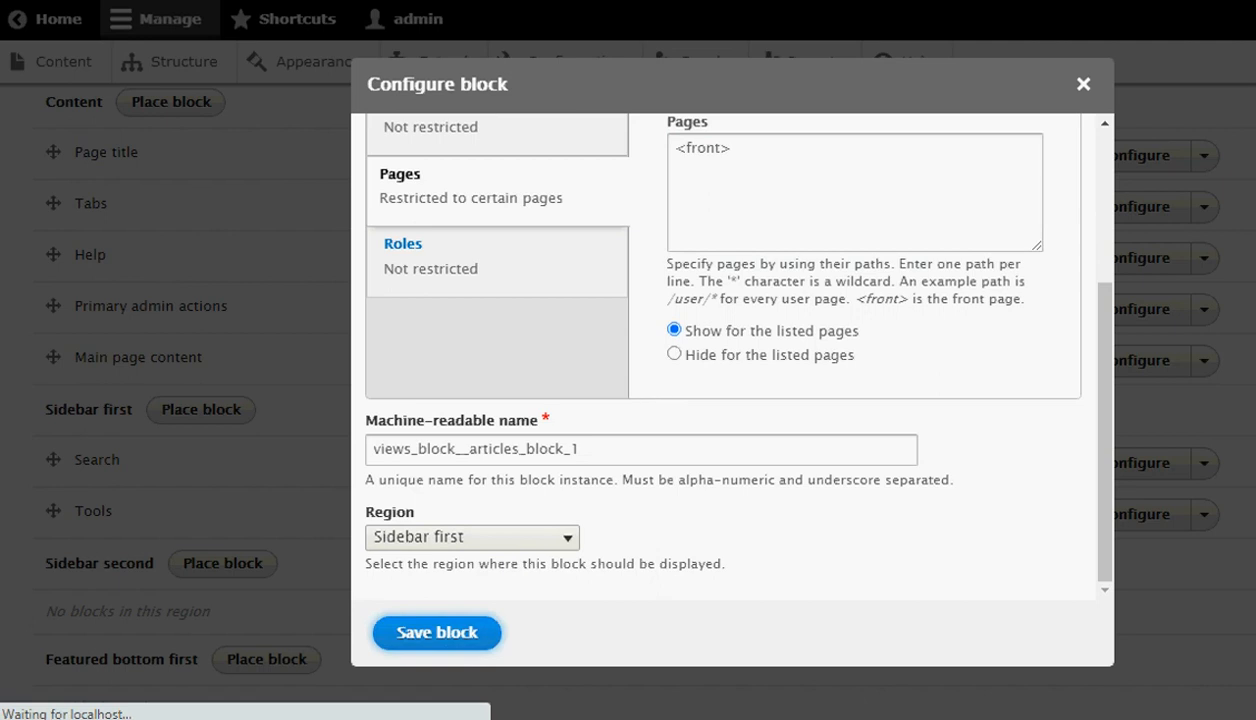
# Step: Check the Articles block's place in the block layout and clear all caches from the Performance configuration page
pyautogui.scroll(7, 555, 300)
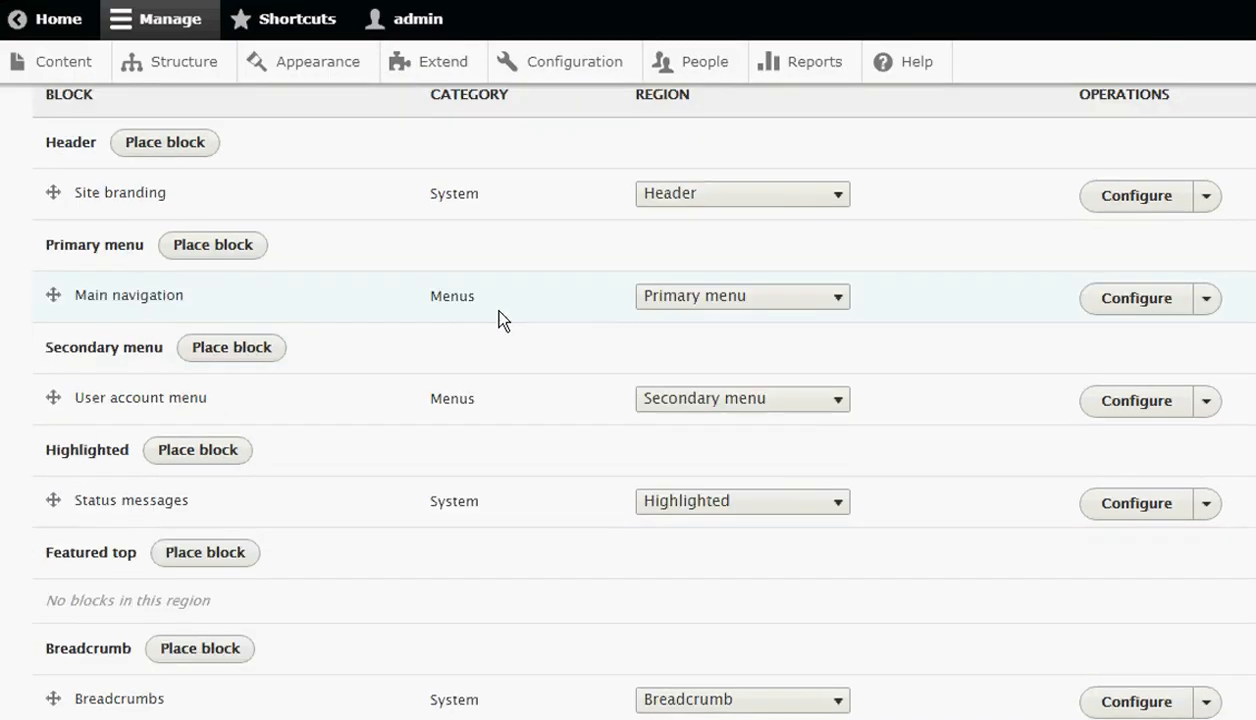
pyautogui.scroll(2, 521, 320)
pyautogui.scroll(-4, 521, 320)
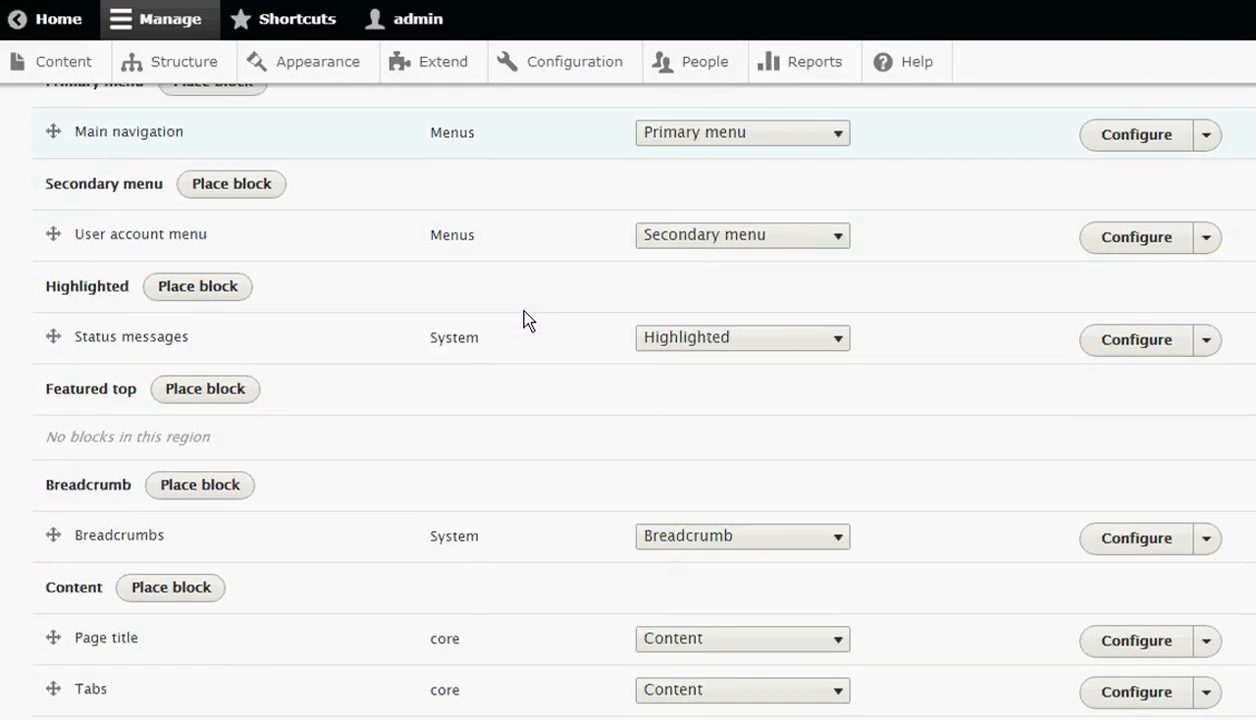
pyautogui.scroll(-5, 523, 318)
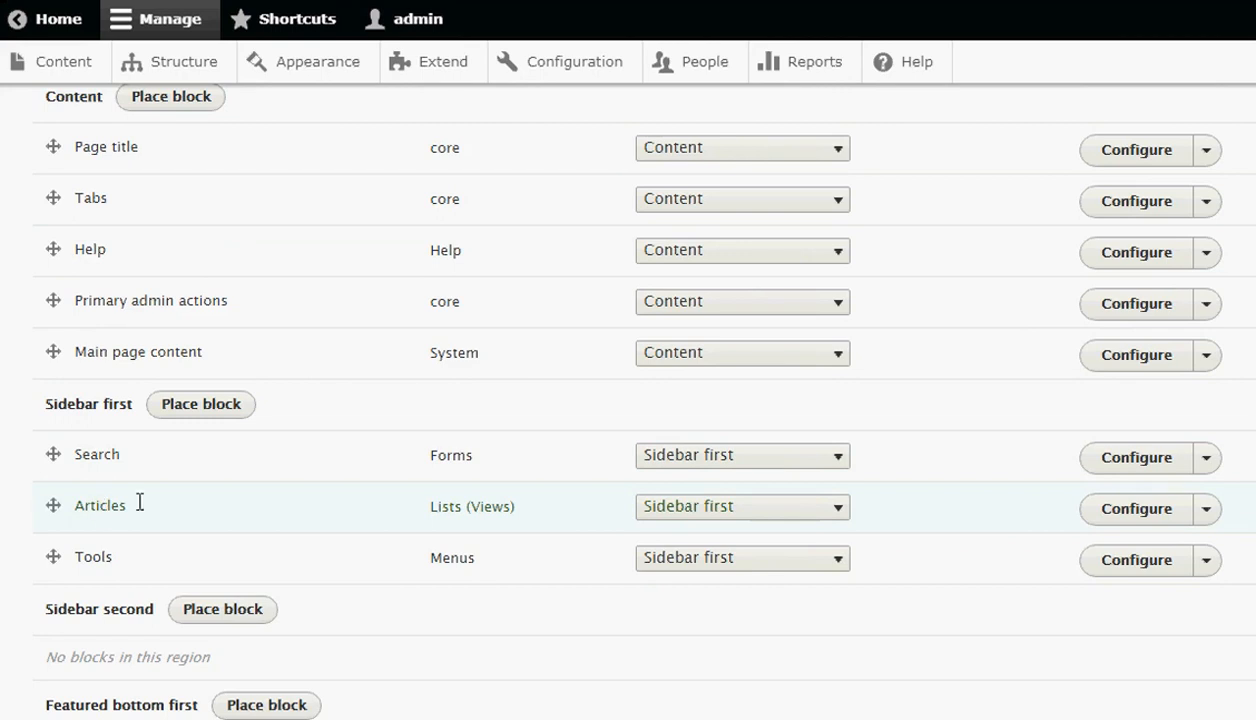
pyautogui.click(925, 0)
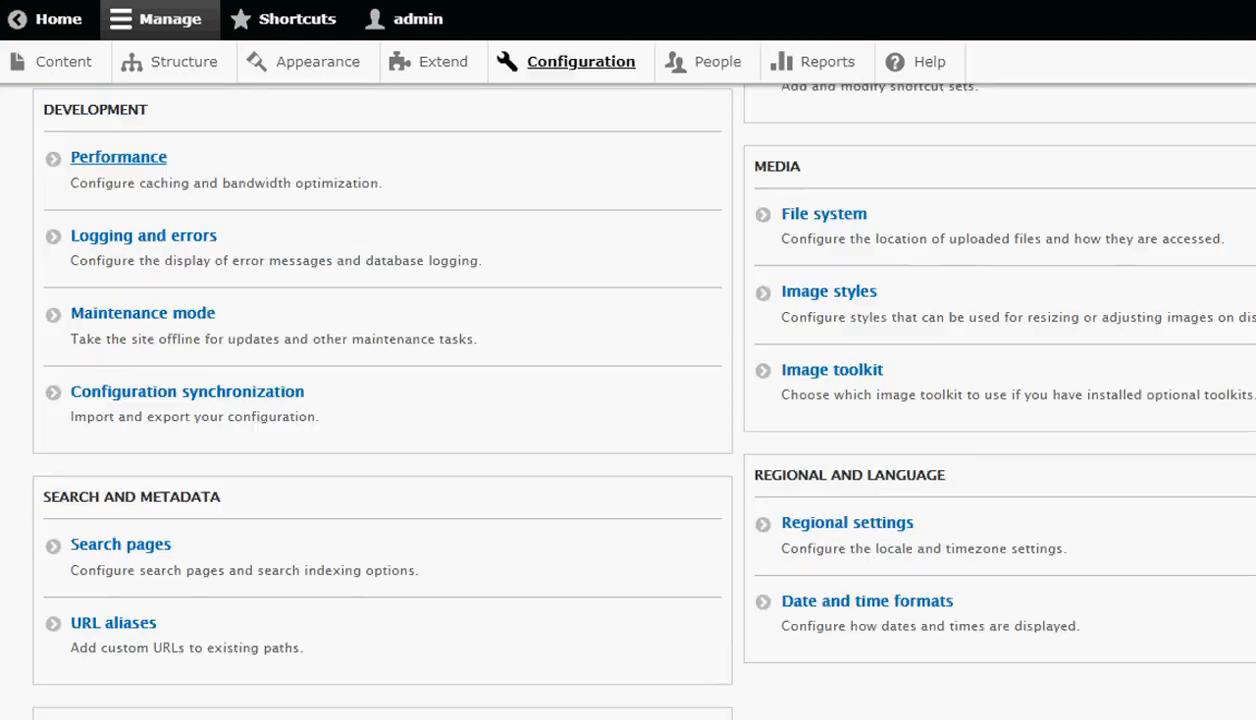
pyautogui.scroll(2, 447, 430)
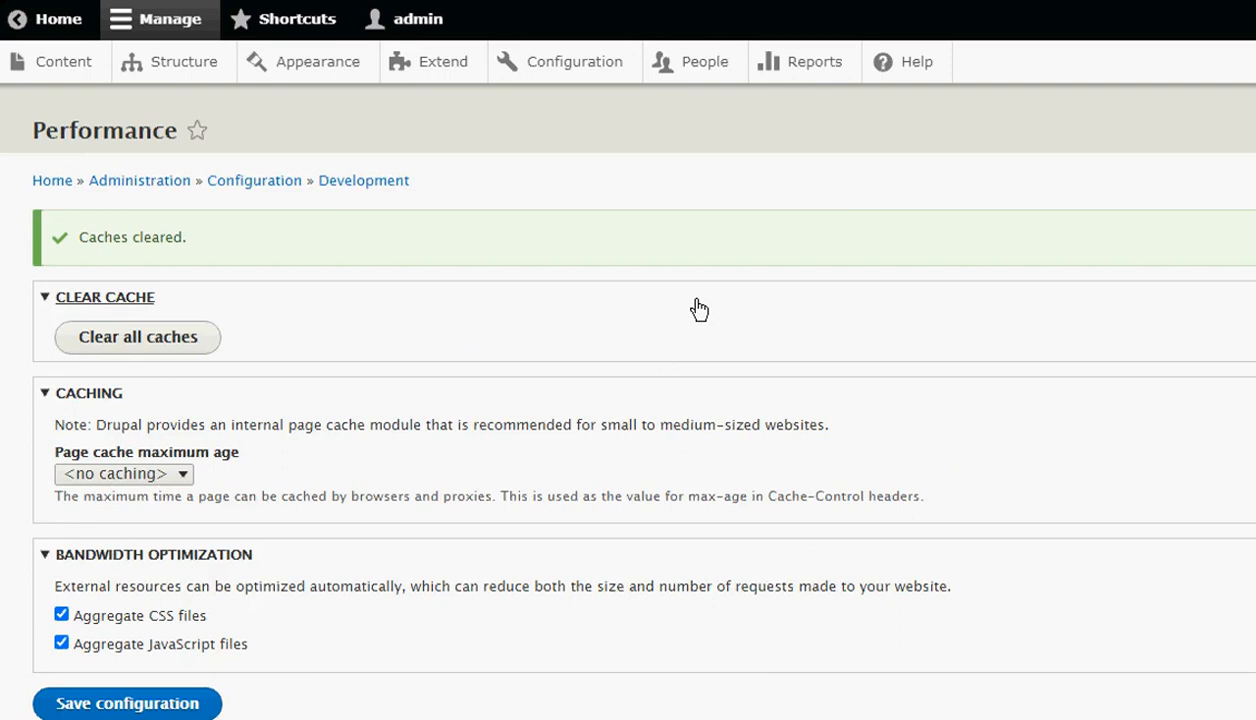
pyautogui.scroll(-1, 698, 310)
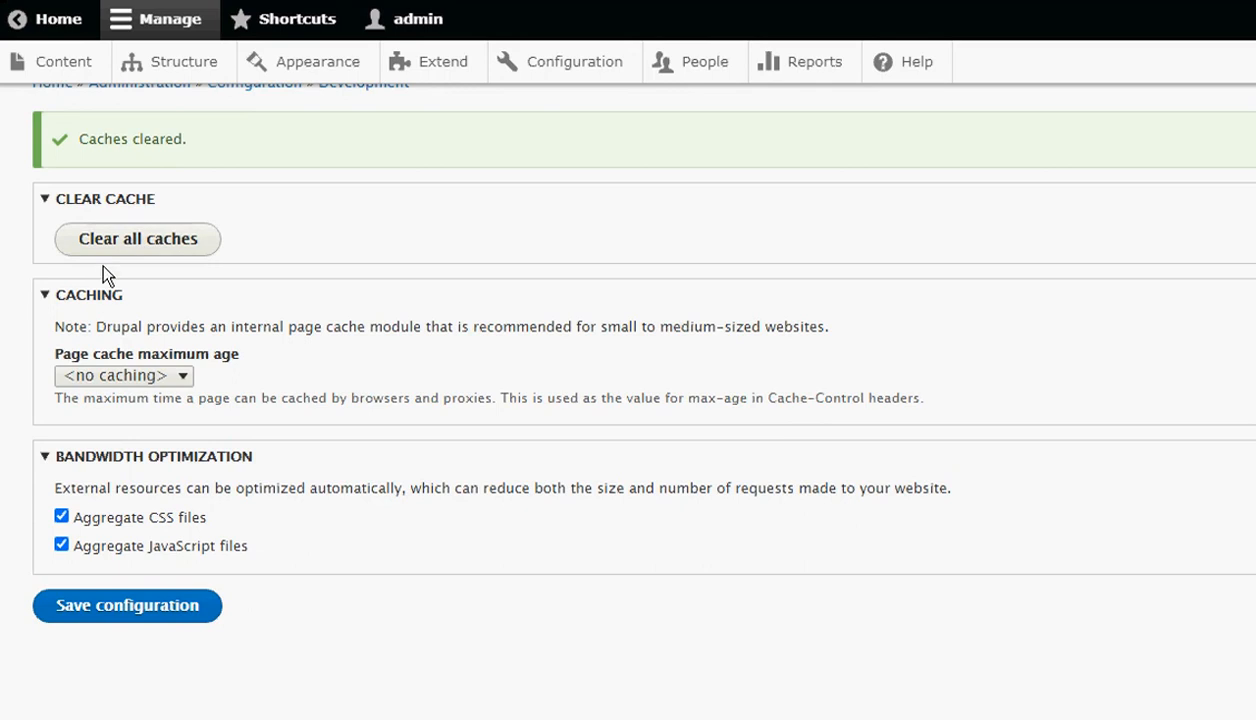
# Step: View the site's home page and compare the Recent Post Added block with the articles listed in the main content
pyautogui.click(108, 1)
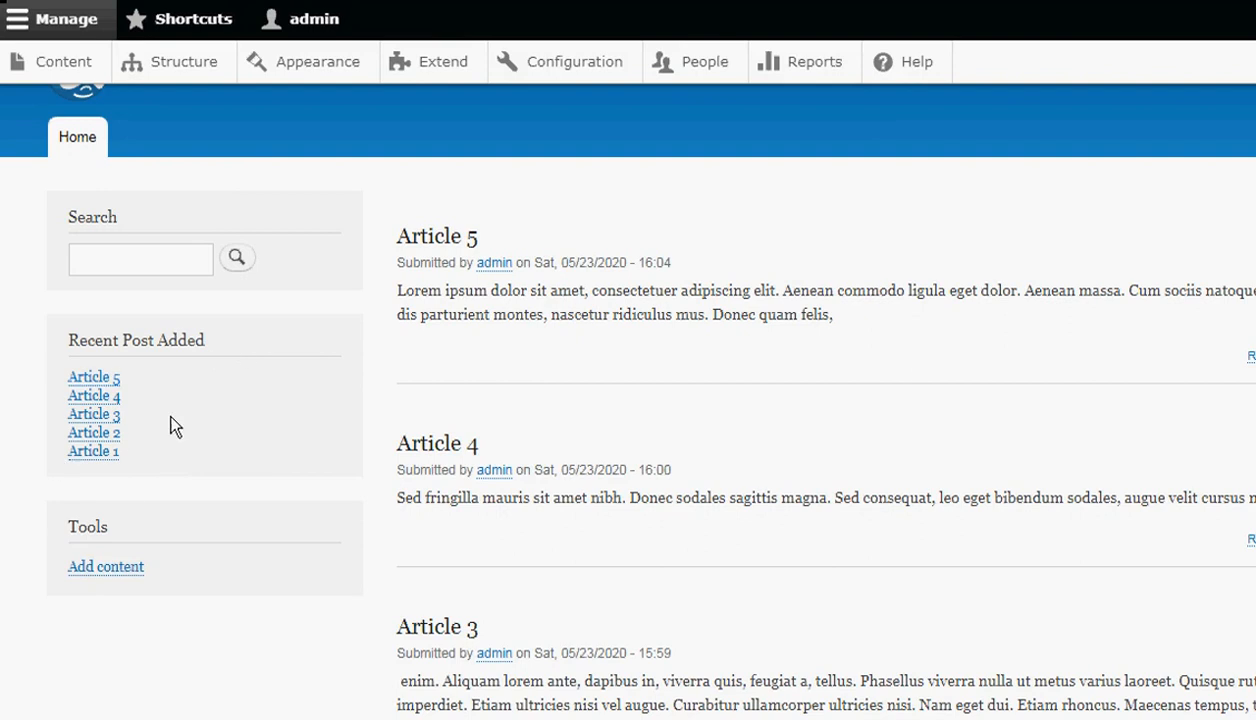
pyautogui.moveTo(120, 375)
pyautogui.scroll(-4, 1211, 291)
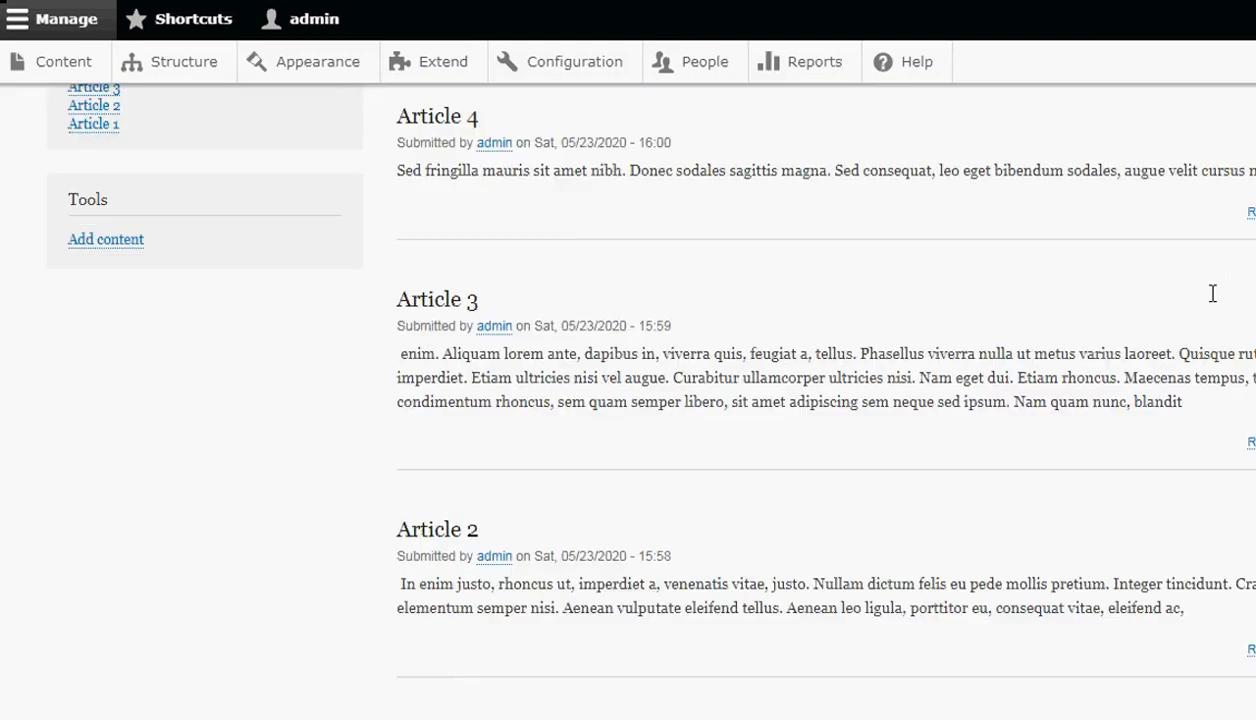
pyautogui.scroll(5, 664, 177)
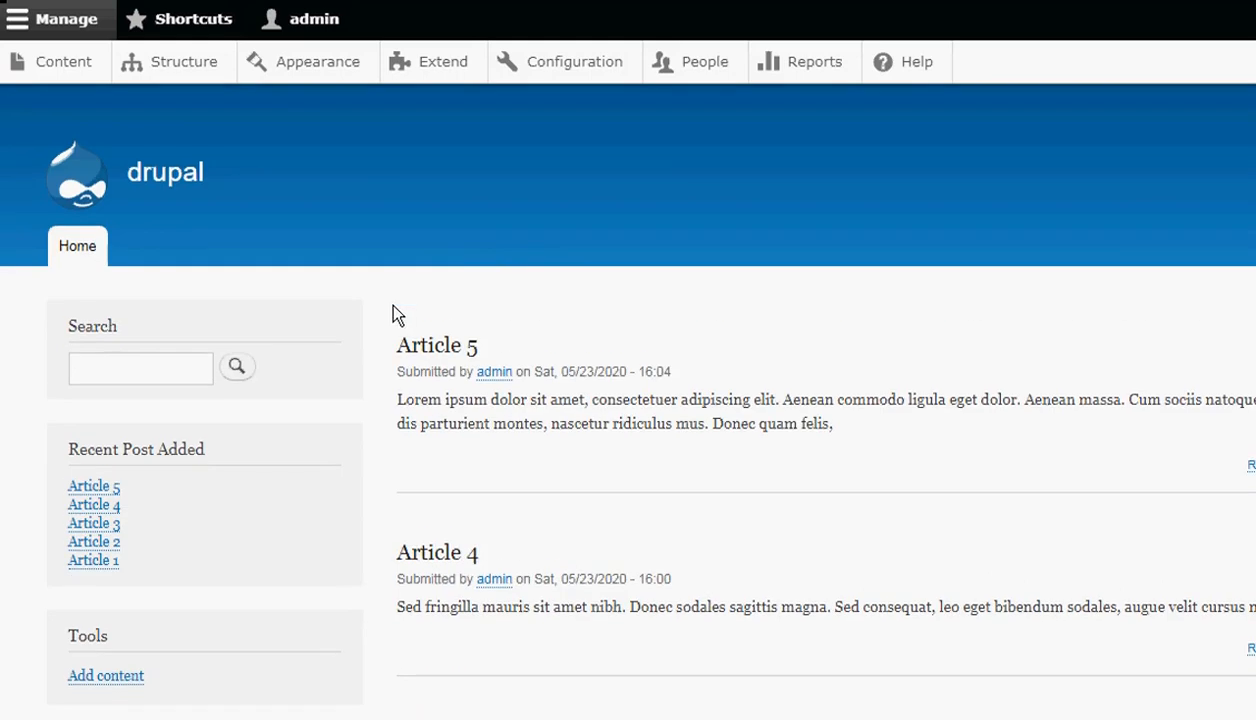
pyautogui.moveTo(392, 311); pyautogui.dragTo(732, 563)
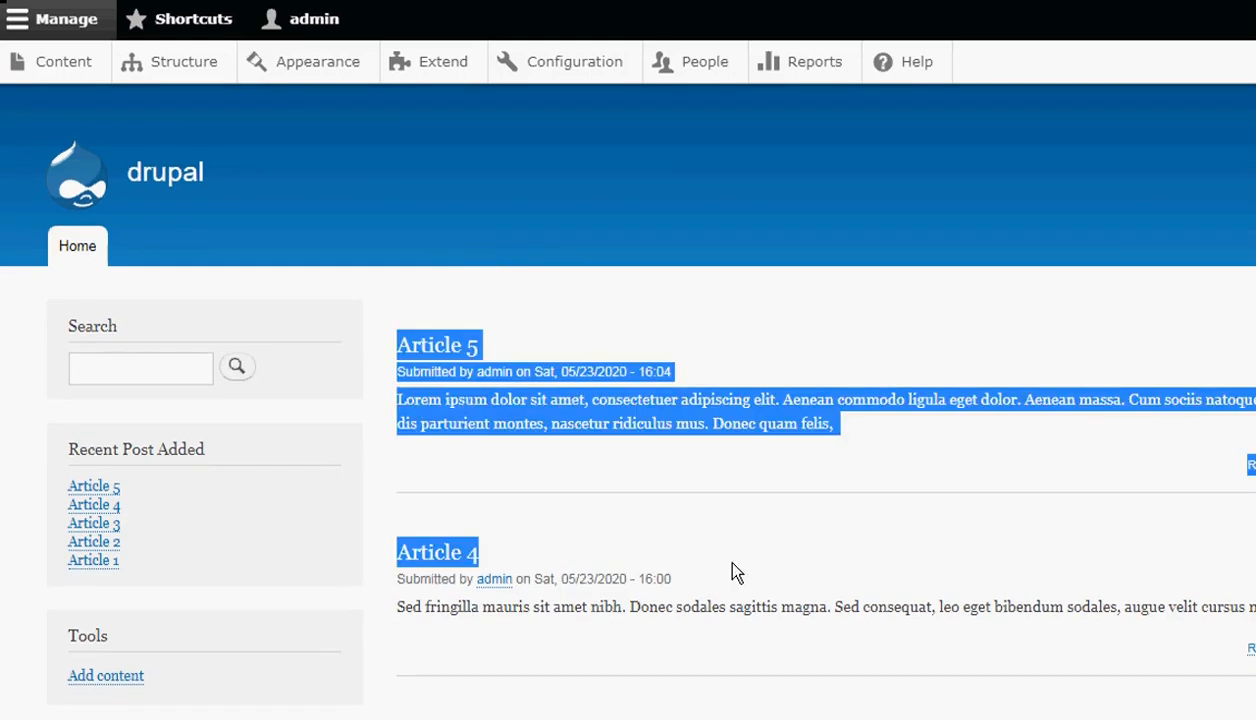
pyautogui.click(842, 290)
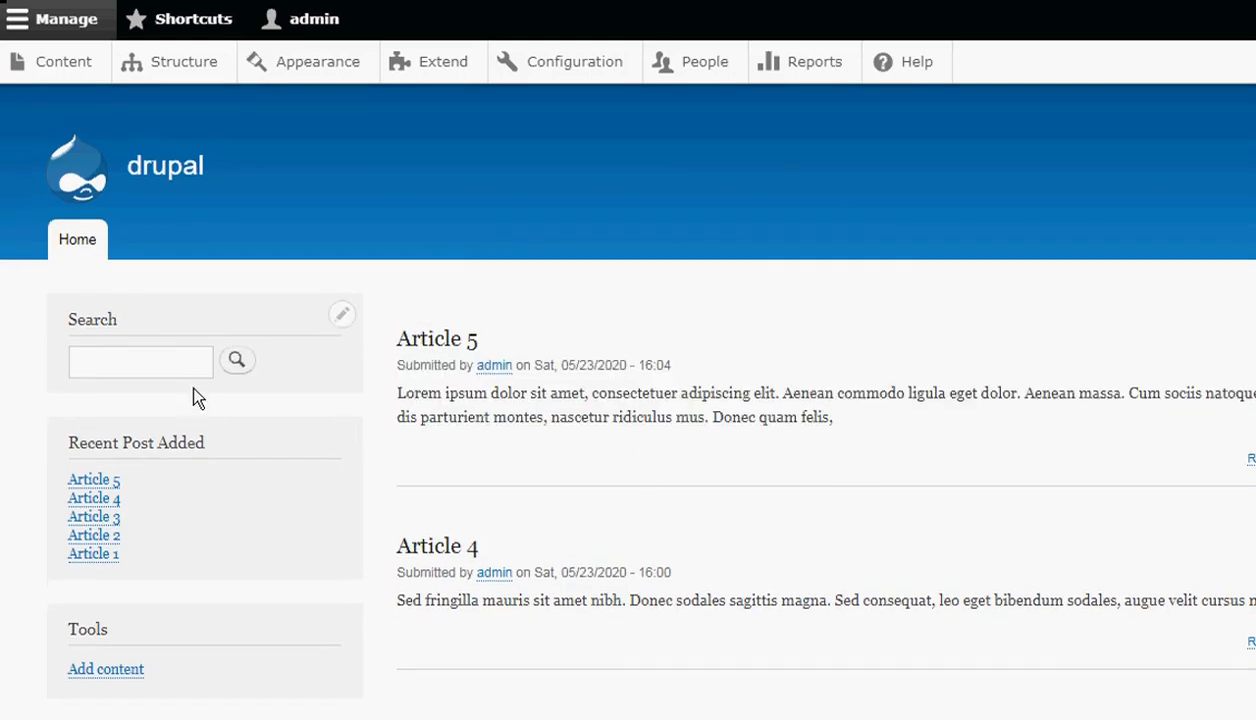
pyautogui.scroll(-1, 196, 395)
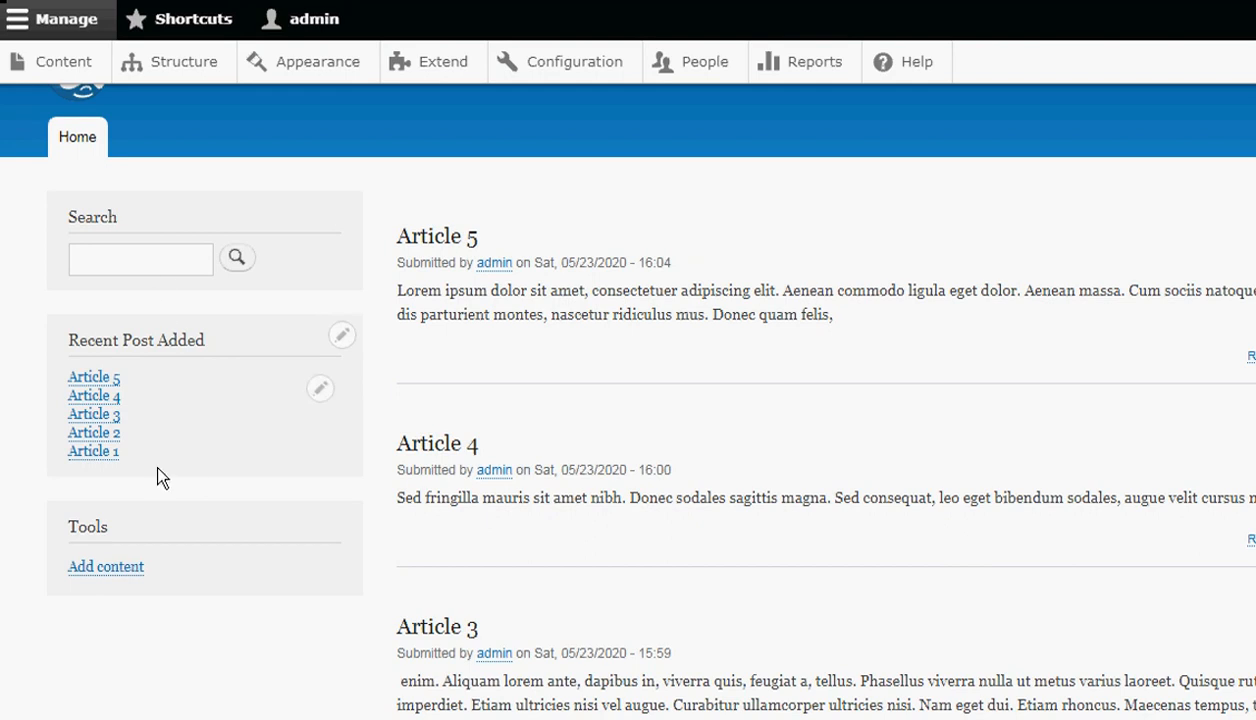